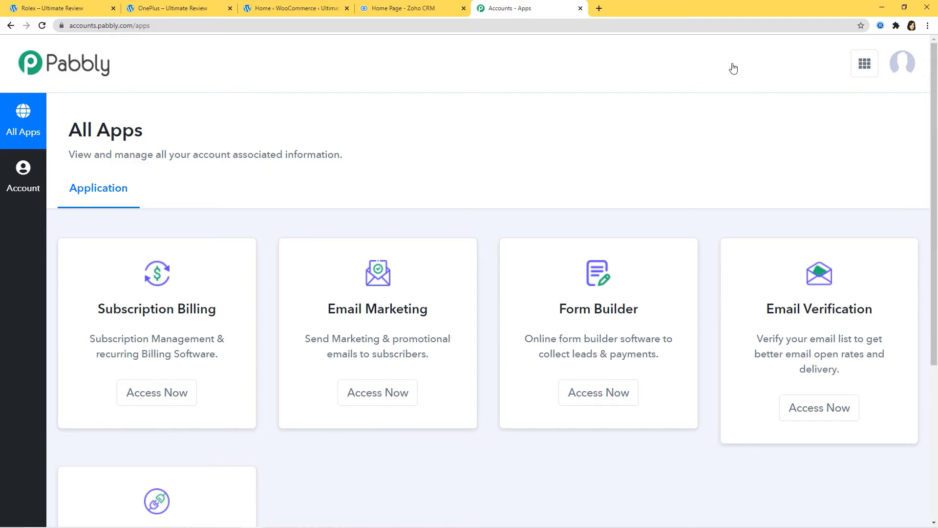
Open Pabbly Connect and start a new workflow named 'Facebook Lead Ads to GetResponse'.
{"action": "scroll", "coordinate": [756, 429], "scroll_direction": "down", "scroll_amount": 5}
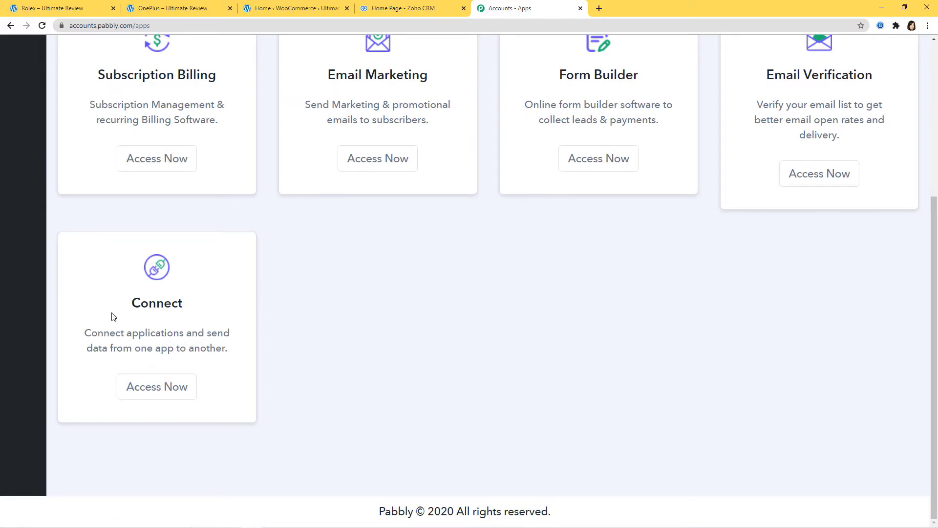
{"action": "left_click", "coordinate": [150, 393]}
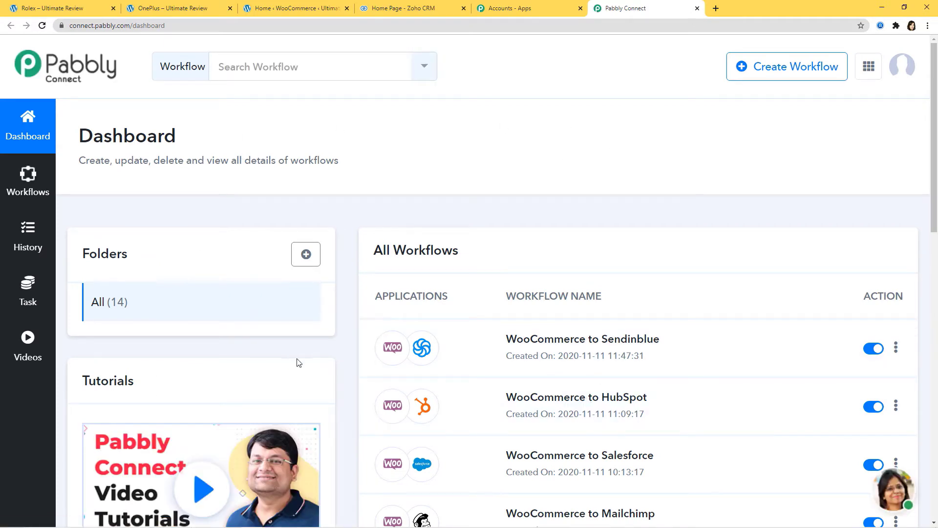
{"action": "left_click", "coordinate": [791, 70]}
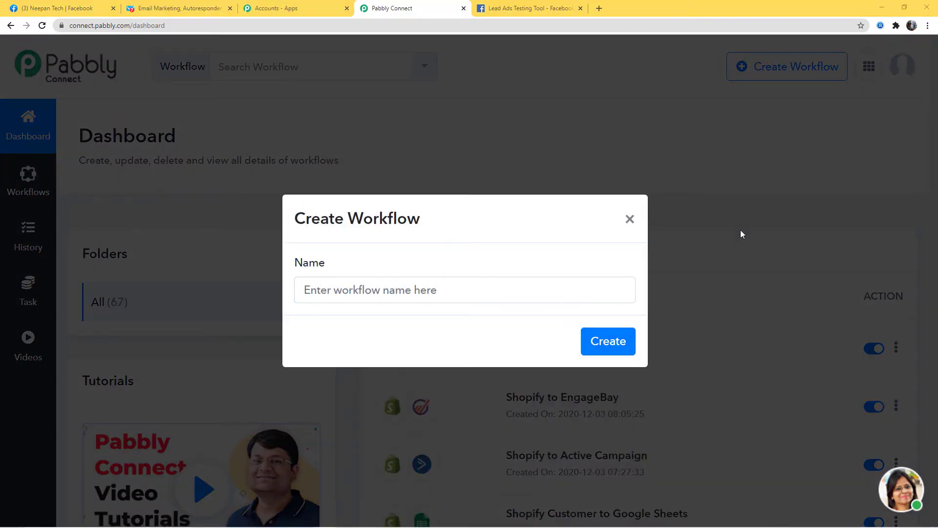
{"action": "left_click", "coordinate": [464, 294]}
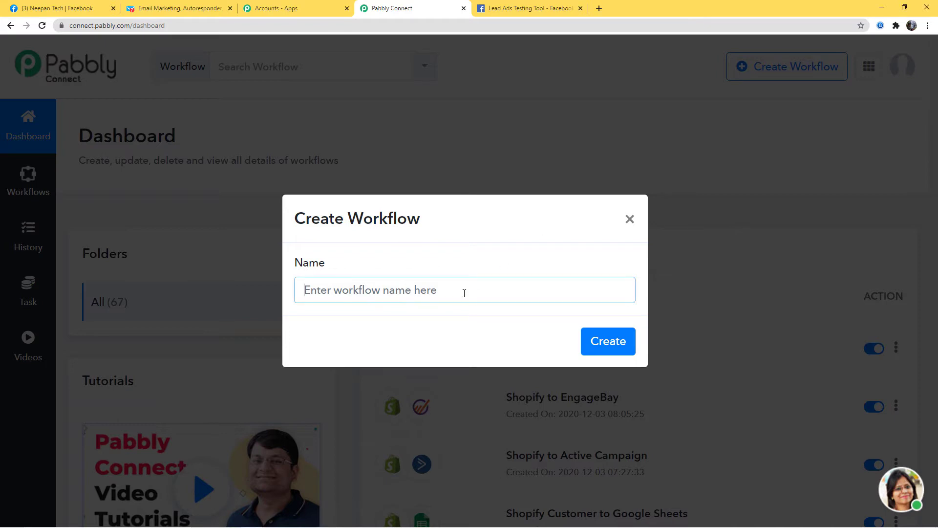
{"action": "type", "text": "Facebook L"}
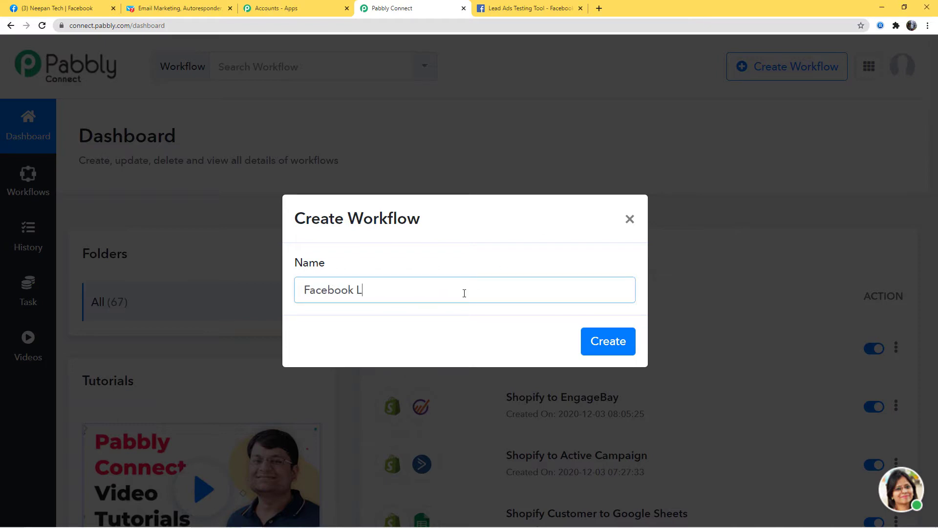
{"action": "type", "text": "ead Ads to GetResponse"}
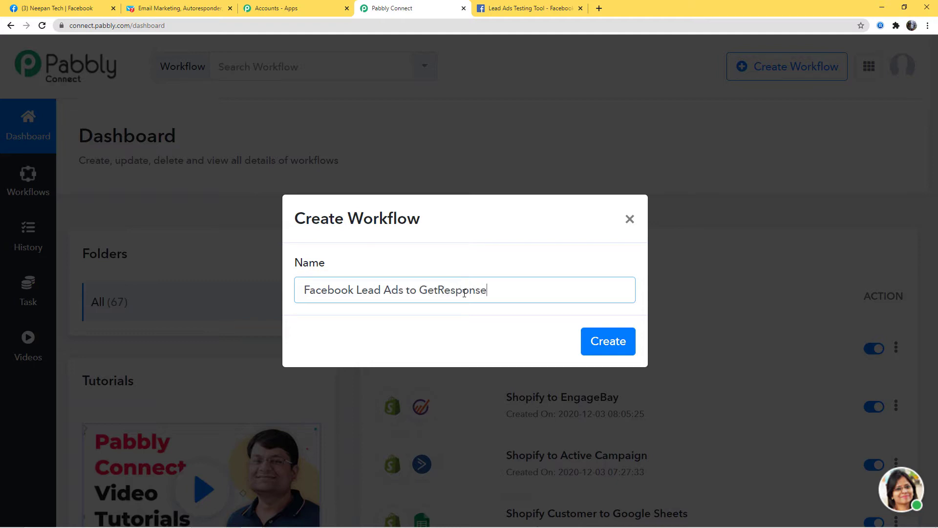
Create the workflow with Facebook Lead Ads as trigger app and New Lead as trigger event.
{"action": "left_click", "coordinate": [607, 347]}
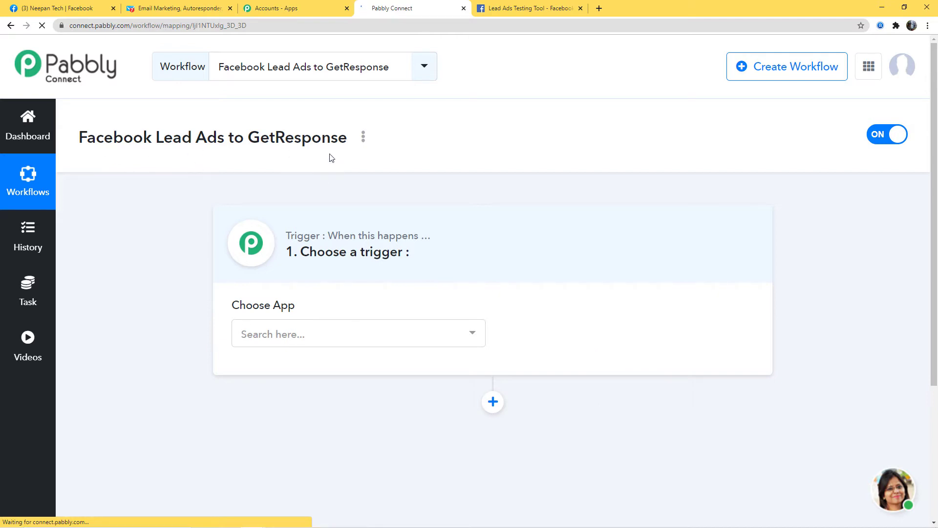
{"action": "left_click", "coordinate": [354, 342]}
{"action": "type", "text": "Faceb"}
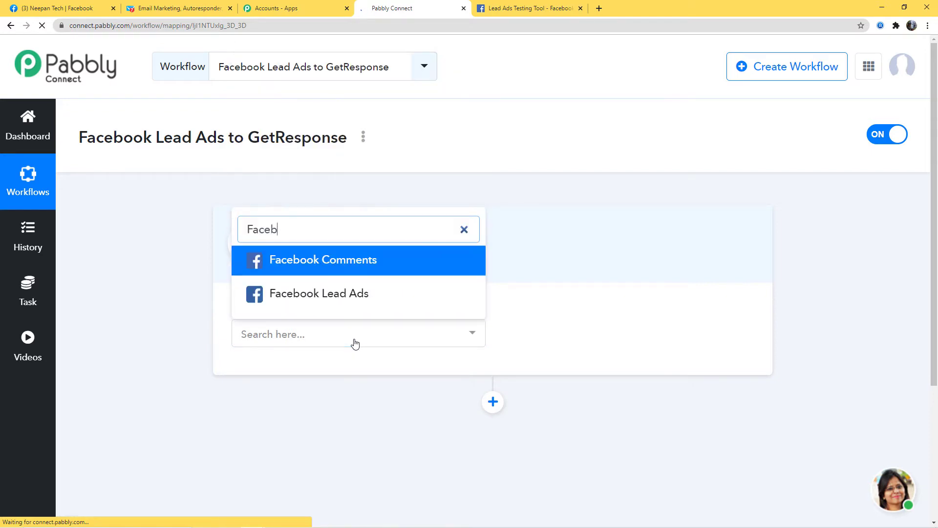
{"action": "left_click", "coordinate": [307, 293]}
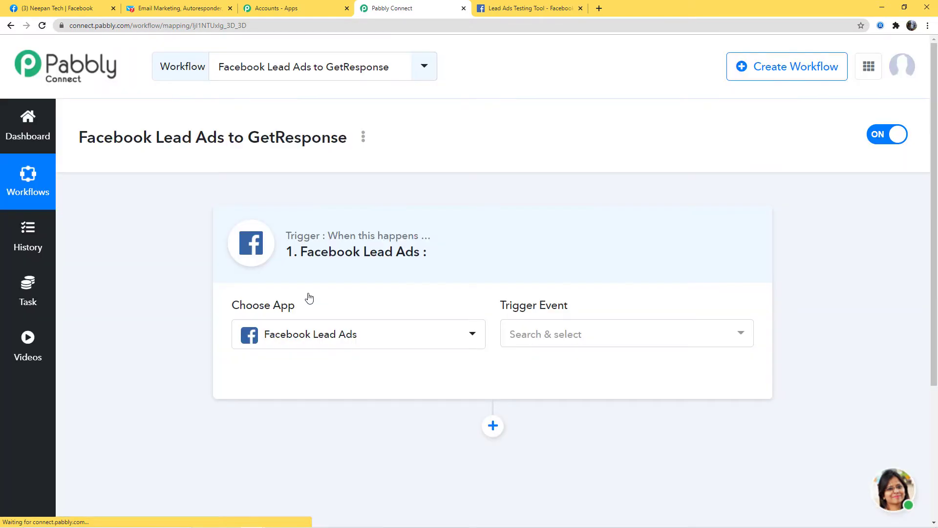
{"action": "left_click", "coordinate": [538, 336]}
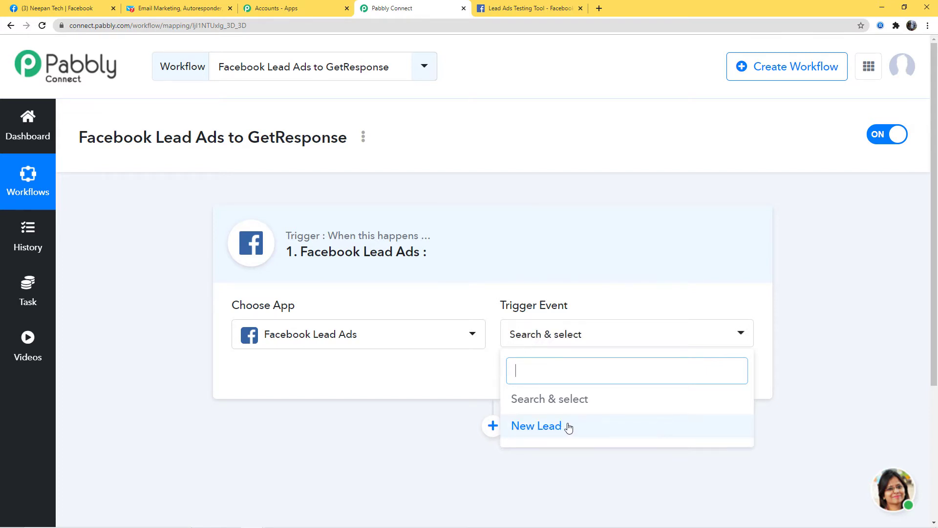
{"action": "left_click", "coordinate": [545, 427]}
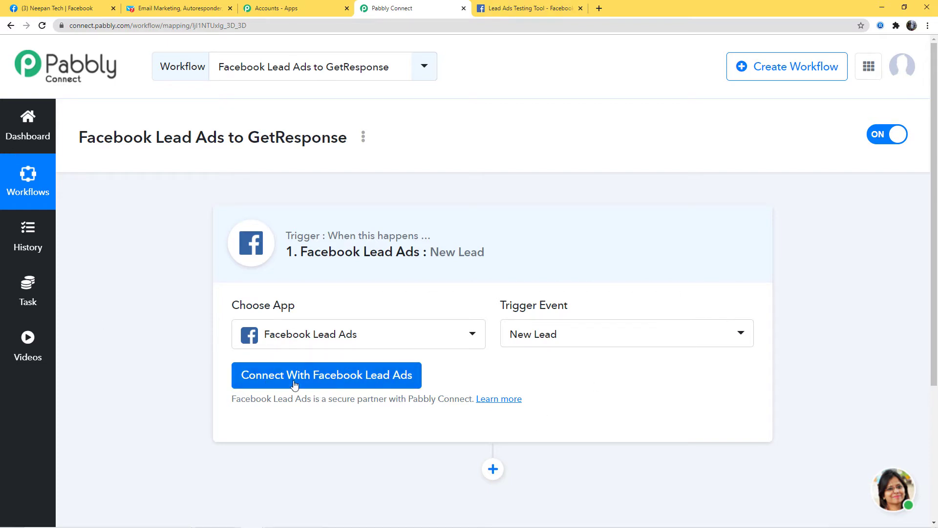
Authorize a new Facebook Lead Ads credential for the trigger and confirm the success message.
{"action": "left_click", "coordinate": [322, 386]}
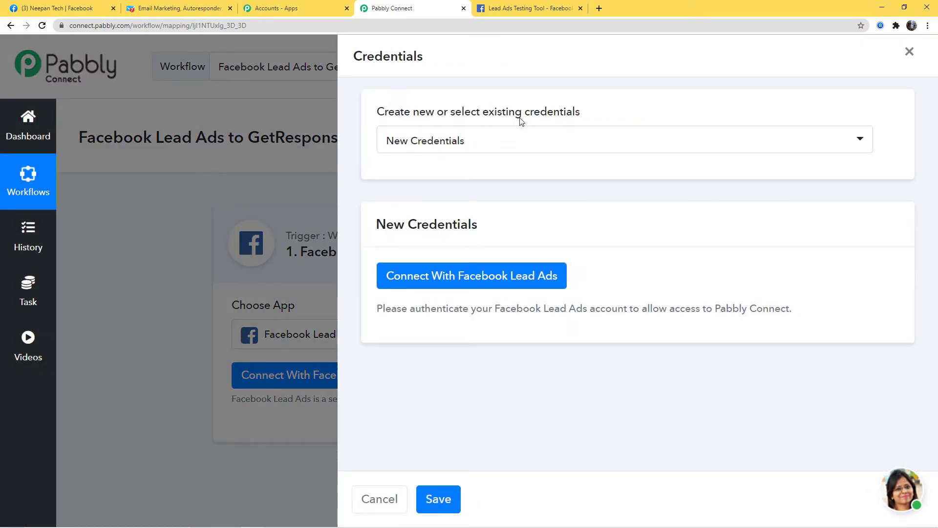
{"action": "left_click", "coordinate": [514, 142]}
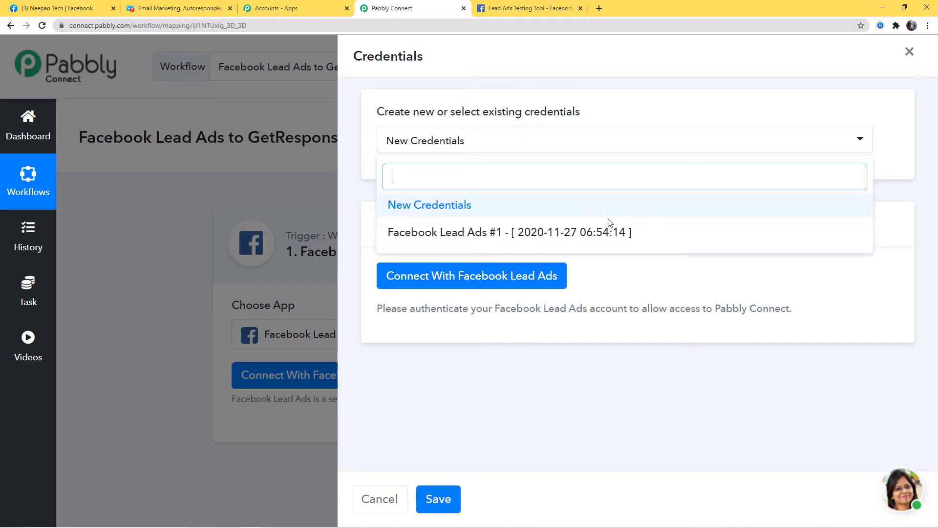
{"action": "left_click", "coordinate": [547, 209]}
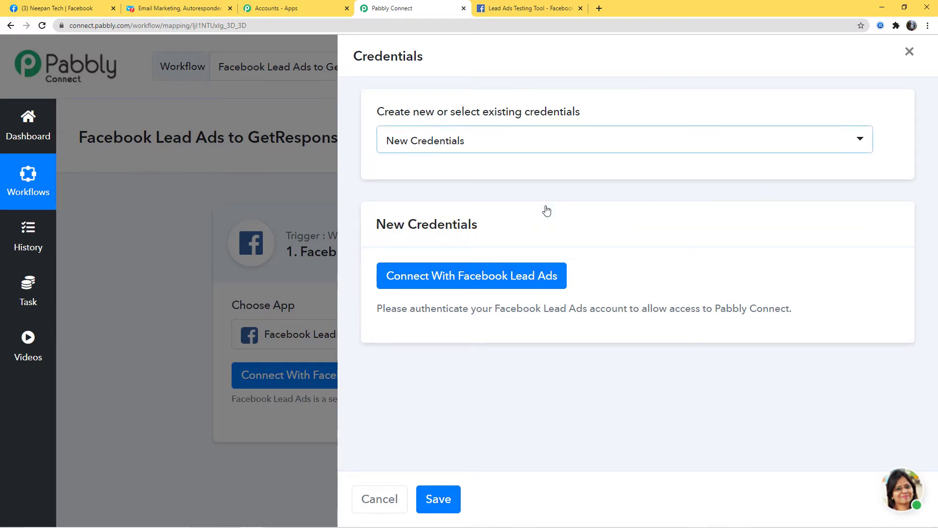
{"action": "left_click", "coordinate": [497, 276]}
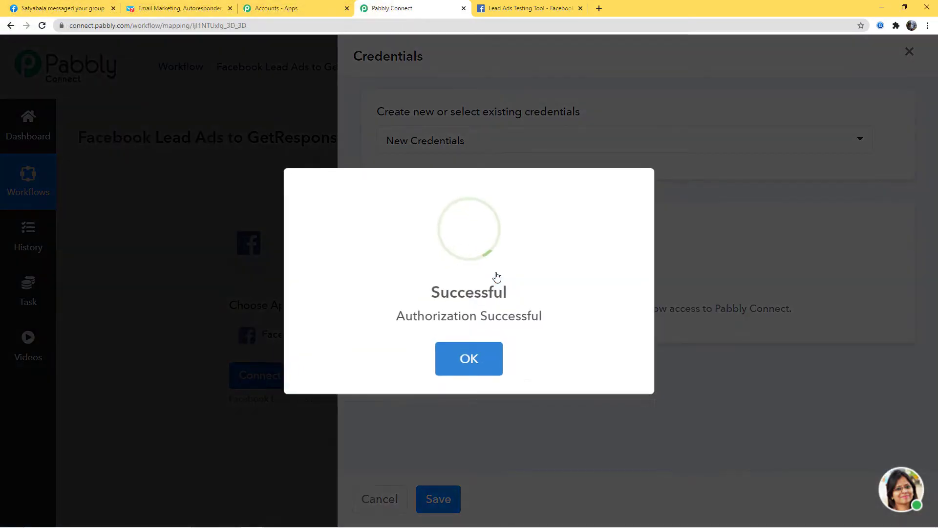
{"action": "left_click", "coordinate": [488, 358]}
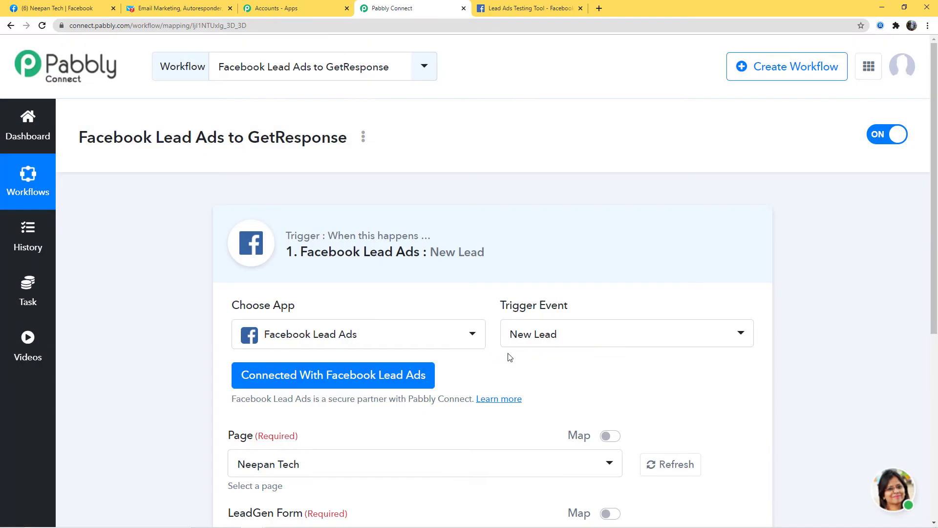
Choose the Neepan Tech page and FB Leads Form, and switch Simple Response on.
{"action": "scroll", "coordinate": [781, 379], "scroll_direction": "down", "scroll_amount": 3}
{"action": "scroll", "coordinate": [778, 307], "scroll_direction": "up", "scroll_amount": 1}
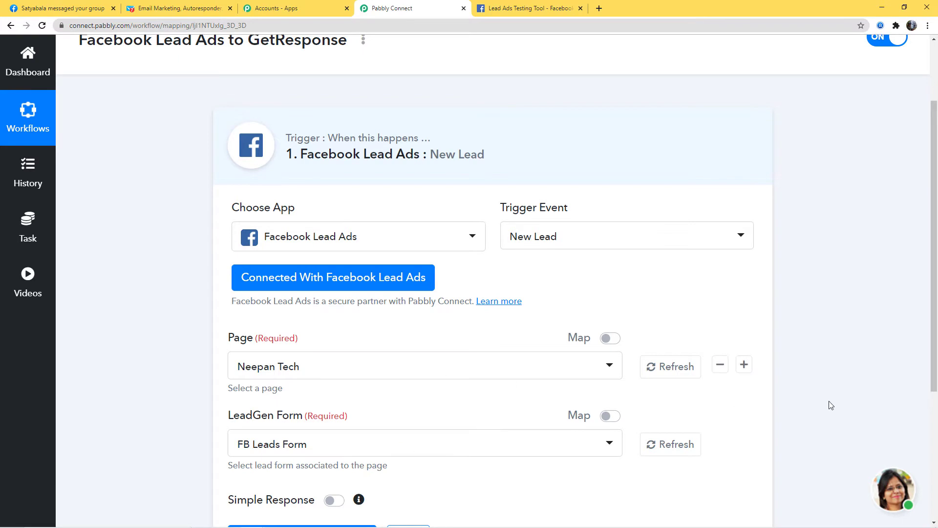
{"action": "scroll", "coordinate": [410, 299], "scroll_direction": "up", "scroll_amount": 1}
{"action": "left_click", "coordinate": [335, 372]}
{"action": "mouse_move", "coordinate": [619, 176]}
{"action": "left_mouse_down"}
{"action": "mouse_move", "coordinate": [620, 323]}
{"action": "mouse_move", "coordinate": [629, 282]}
{"action": "mouse_move", "coordinate": [609, 168]}
{"action": "left_mouse_up"}
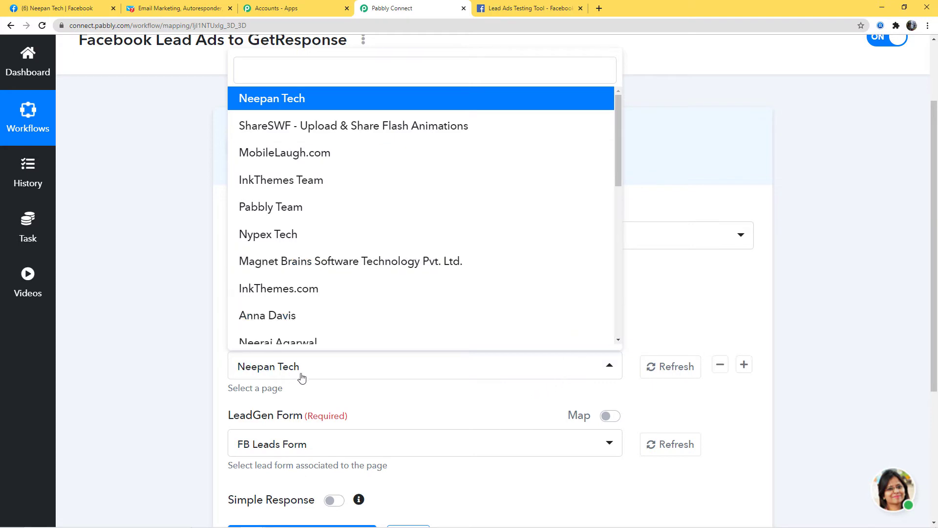
{"action": "left_click", "coordinate": [331, 398]}
{"action": "scroll", "coordinate": [730, 349], "scroll_direction": "down", "scroll_amount": 2}
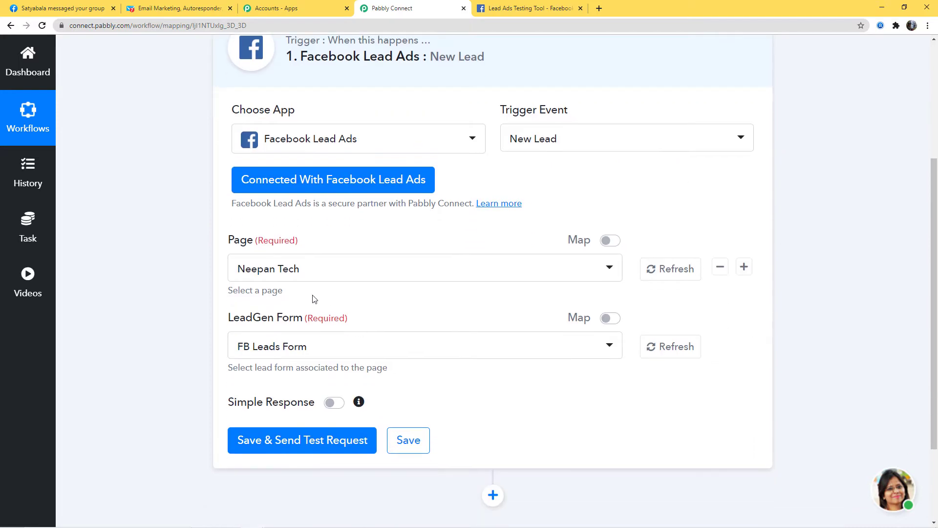
{"action": "left_click", "coordinate": [338, 350]}
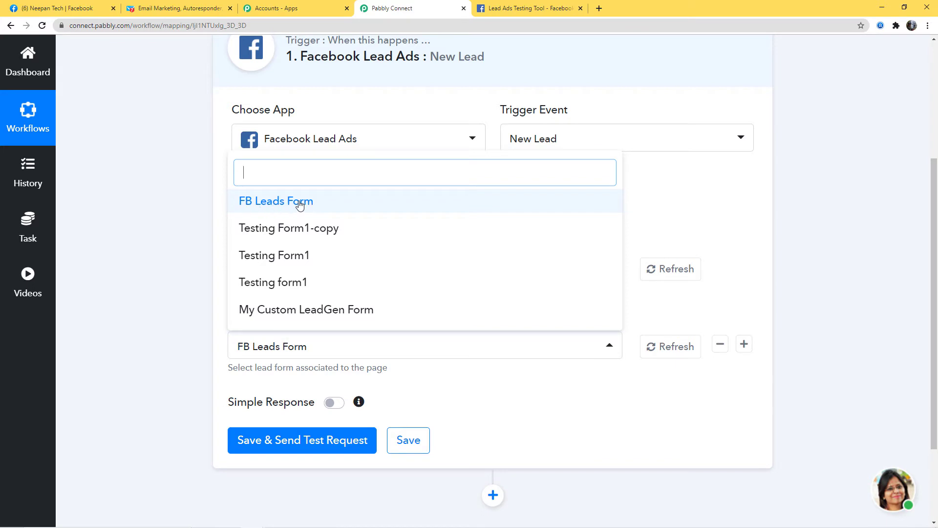
{"action": "left_click", "coordinate": [285, 205]}
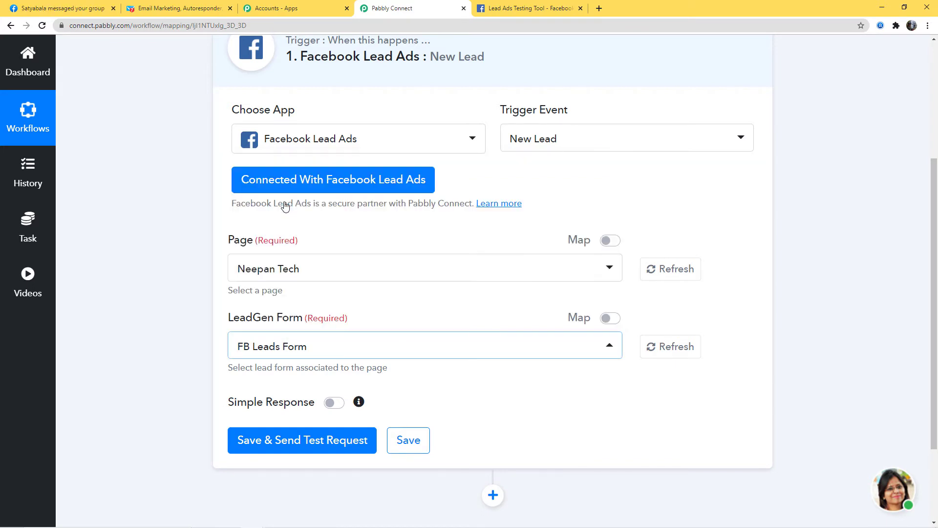
{"action": "left_click", "coordinate": [334, 402]}
{"action": "scroll", "coordinate": [567, 418], "scroll_direction": "down", "scroll_amount": 1}
{"action": "scroll", "coordinate": [568, 417], "scroll_direction": "down", "scroll_amount": 1}
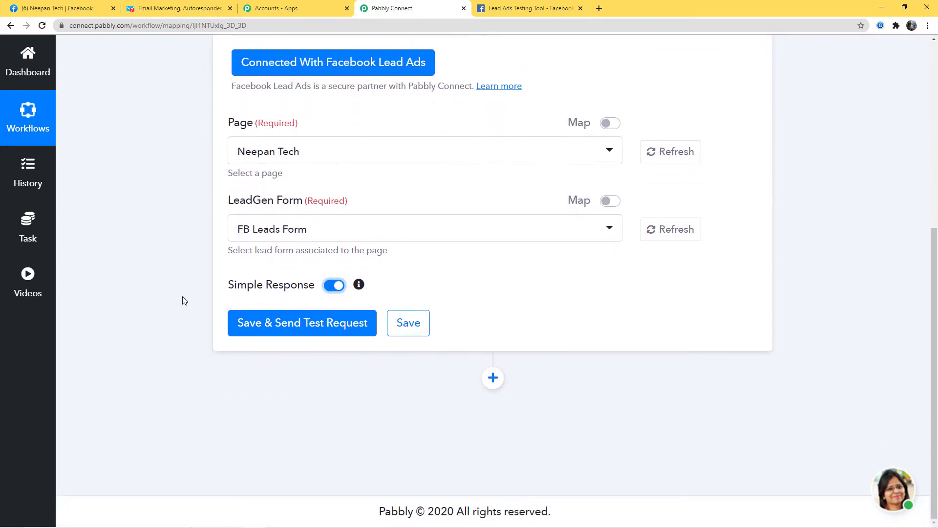
Send a first test request for the trigger and review the sample lead.
{"action": "left_click", "coordinate": [310, 326]}
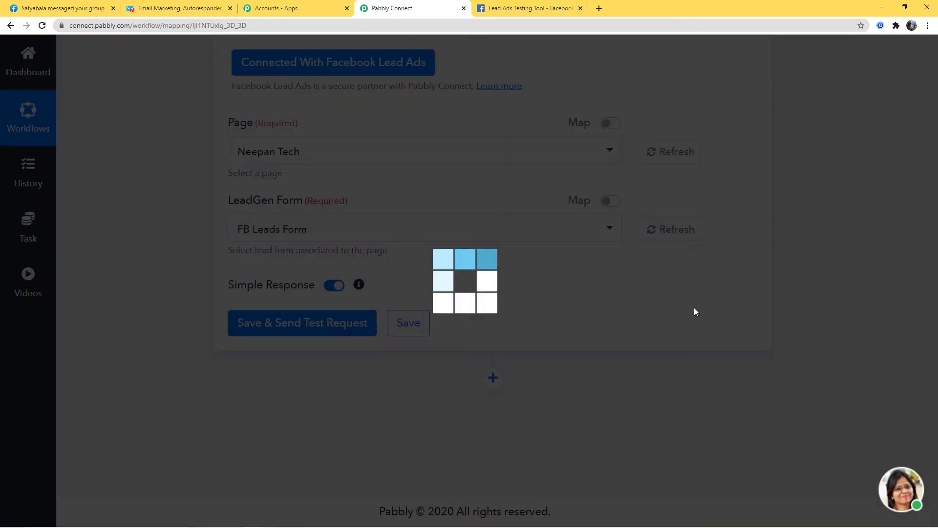
{"action": "scroll", "coordinate": [819, 318], "scroll_direction": "down", "scroll_amount": 2}
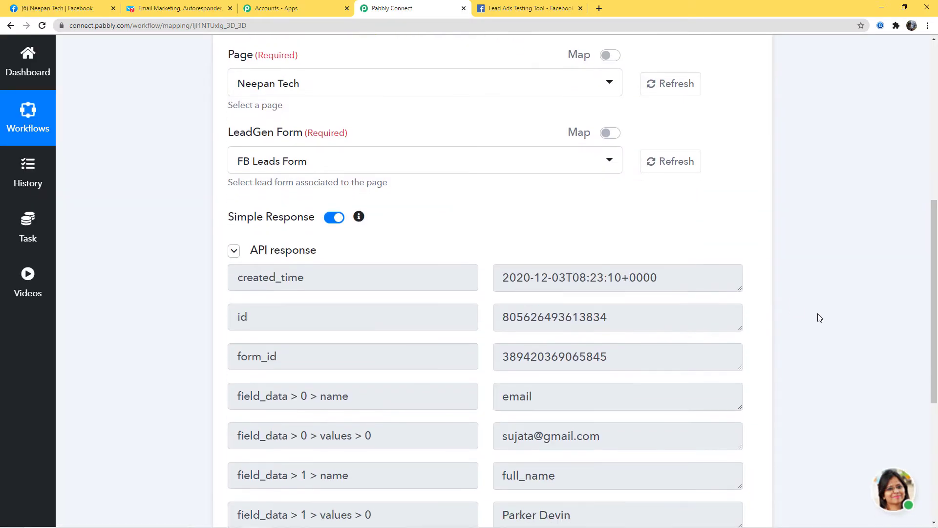
{"action": "scroll", "coordinate": [819, 321], "scroll_direction": "down", "scroll_amount": 2}
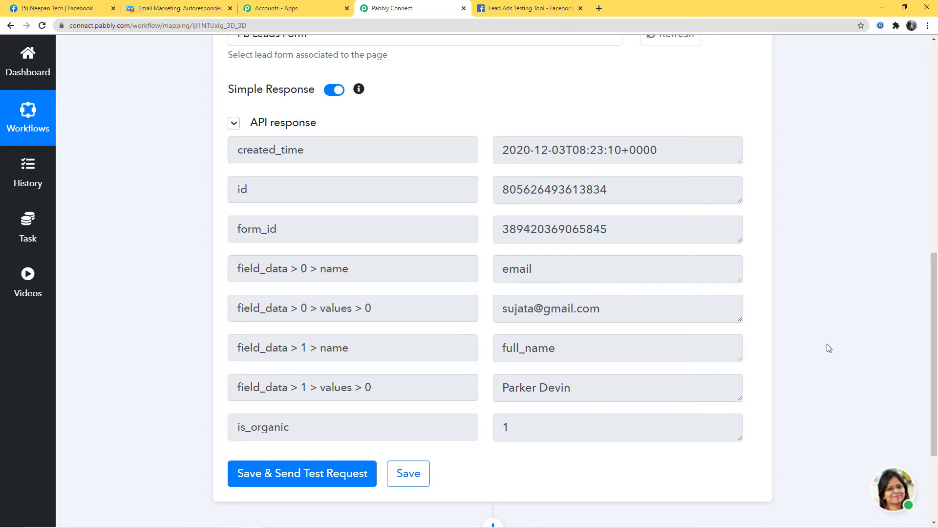
{"action": "scroll", "coordinate": [825, 347], "scroll_direction": "up", "scroll_amount": 2}
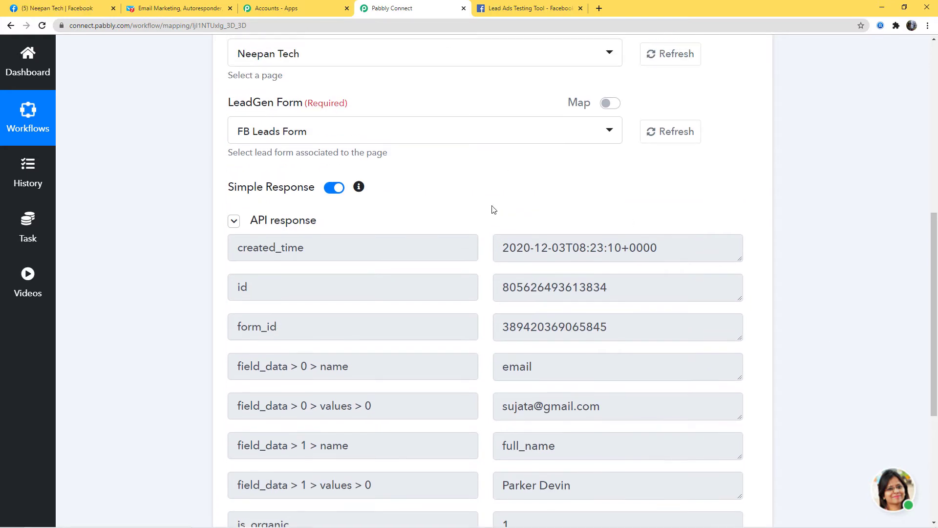
Turn Simple Response off and re-fetch the test lead, enlarging the field_data box to read it.
{"action": "left_click", "coordinate": [336, 189]}
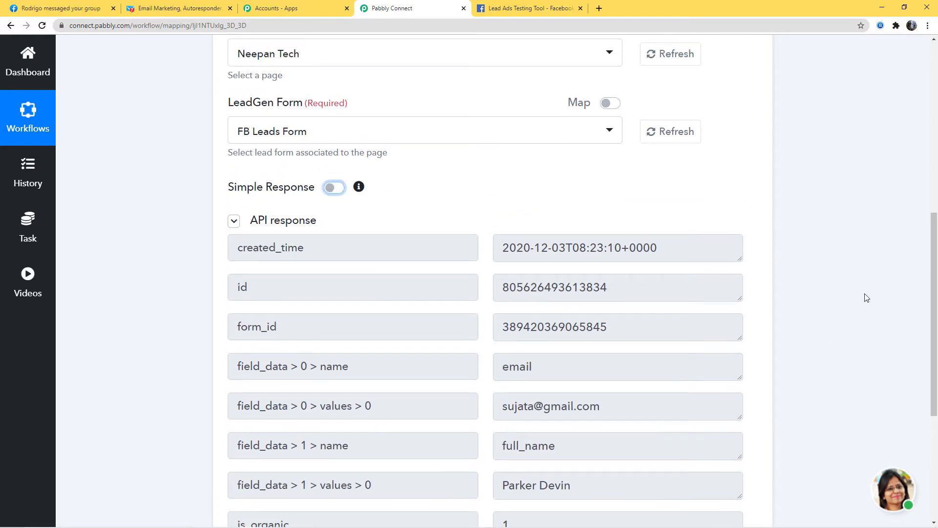
{"action": "scroll", "coordinate": [866, 305], "scroll_direction": "down", "scroll_amount": 3}
{"action": "scroll", "coordinate": [865, 306], "scroll_direction": "down", "scroll_amount": 1}
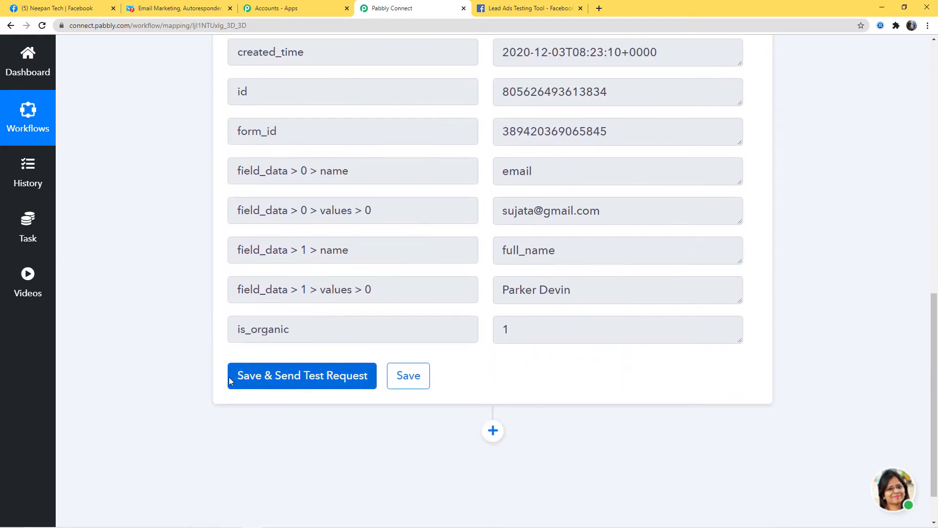
{"action": "left_click", "coordinate": [281, 377]}
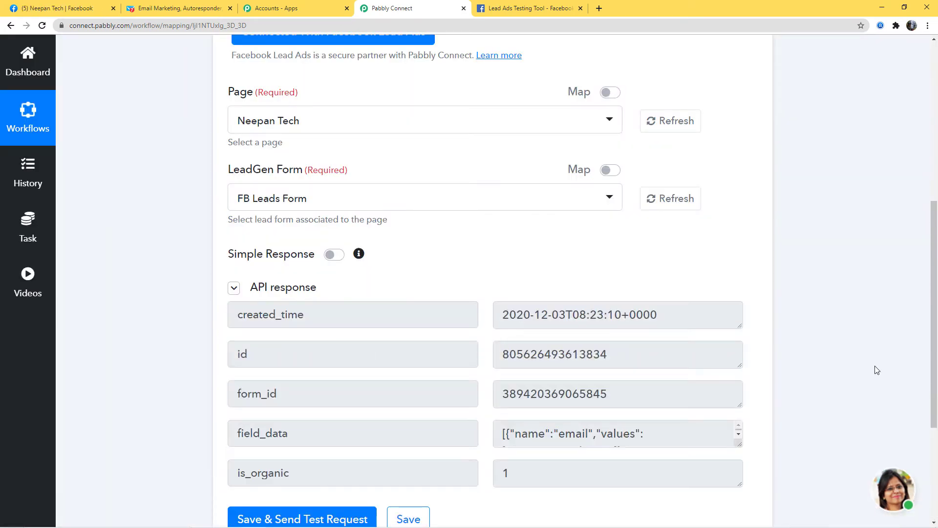
{"action": "scroll", "coordinate": [782, 323], "scroll_direction": "down", "scroll_amount": 3}
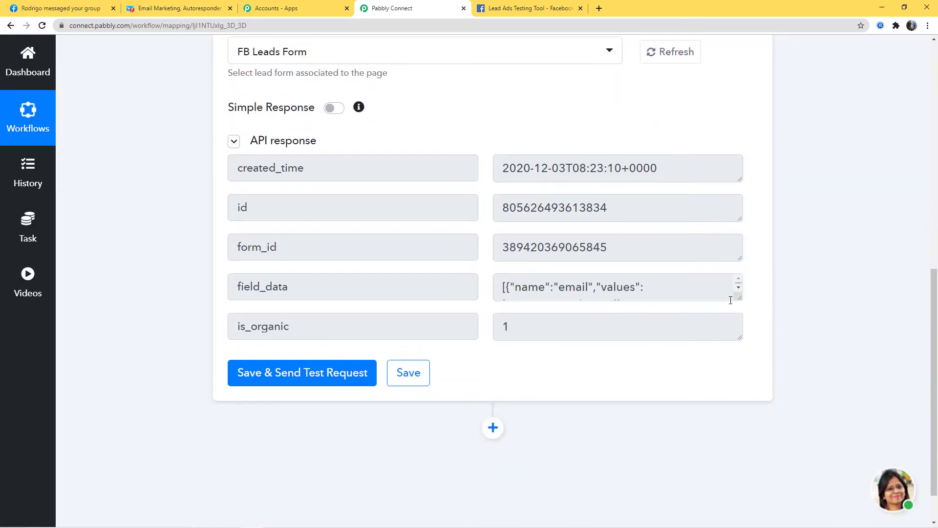
{"action": "left_click_drag", "start_coordinate": [737, 296], "coordinate": [737, 324]}
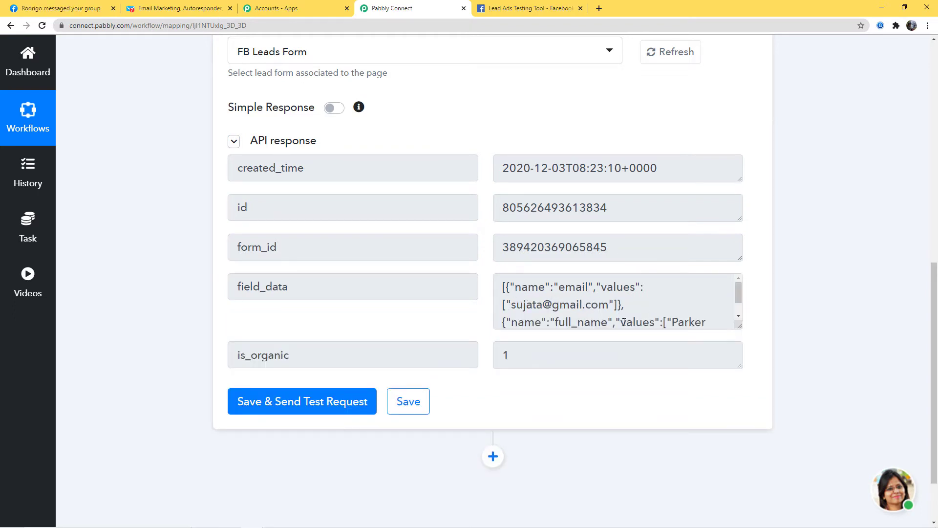
{"action": "left_click", "coordinate": [545, 300]}
Save the trigger's test response and dismiss the confirmation.
{"action": "scroll", "coordinate": [684, 298], "scroll_direction": "down", "scroll_amount": 1}
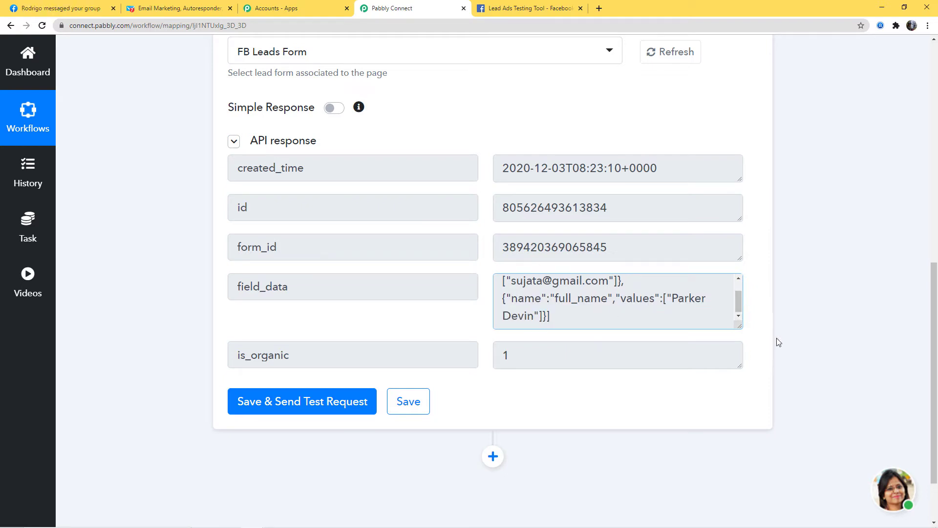
{"action": "left_click", "coordinate": [409, 406]}
{"action": "left_click", "coordinate": [469, 341]}
{"action": "scroll", "coordinate": [828, 361], "scroll_direction": "up", "scroll_amount": 1}
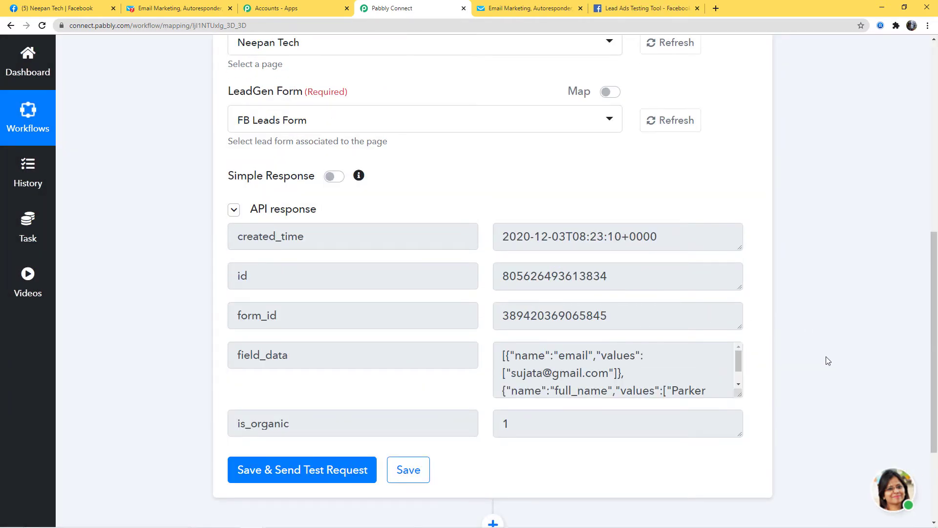
In Facebook, go to Publishing Tools' Forms Library and preview the FB Leads Form.
{"action": "left_click", "coordinate": [74, 9]}
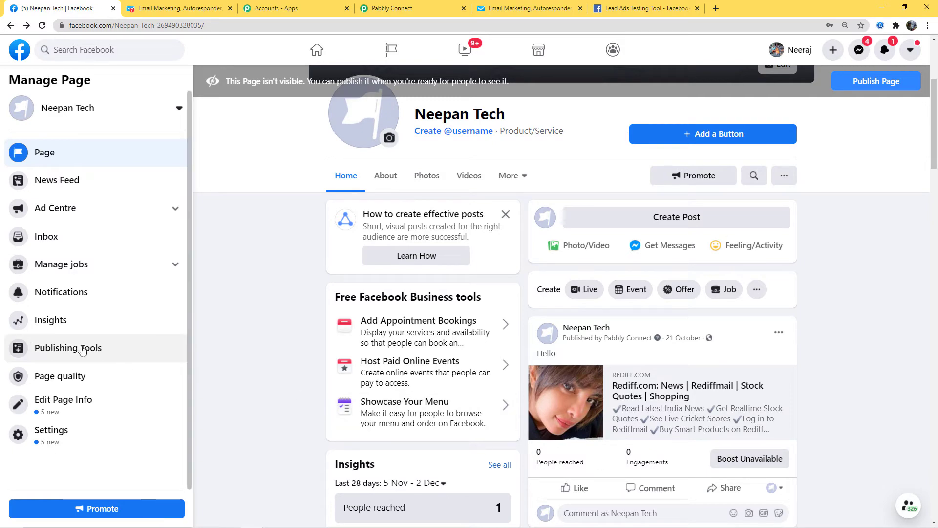
{"action": "left_click", "coordinate": [65, 350]}
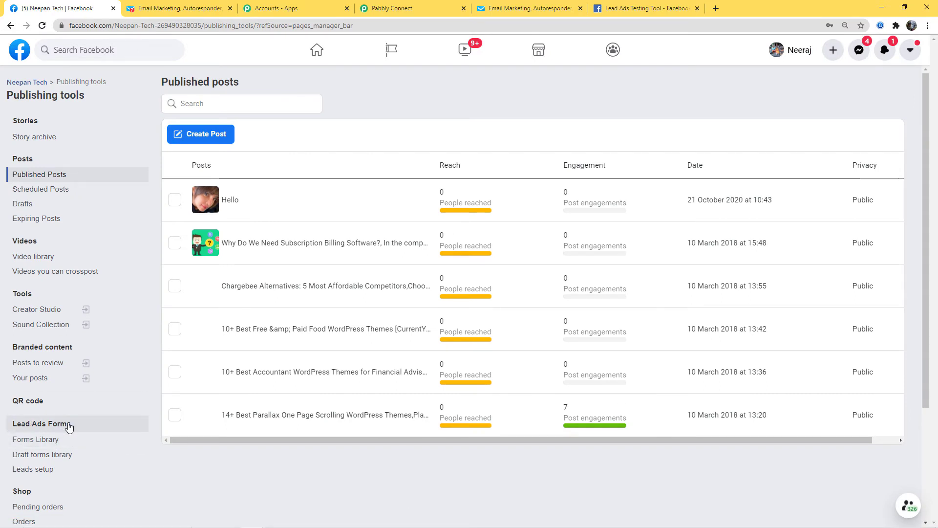
{"action": "left_click", "coordinate": [22, 439]}
{"action": "mouse_move", "coordinate": [368, 184]}
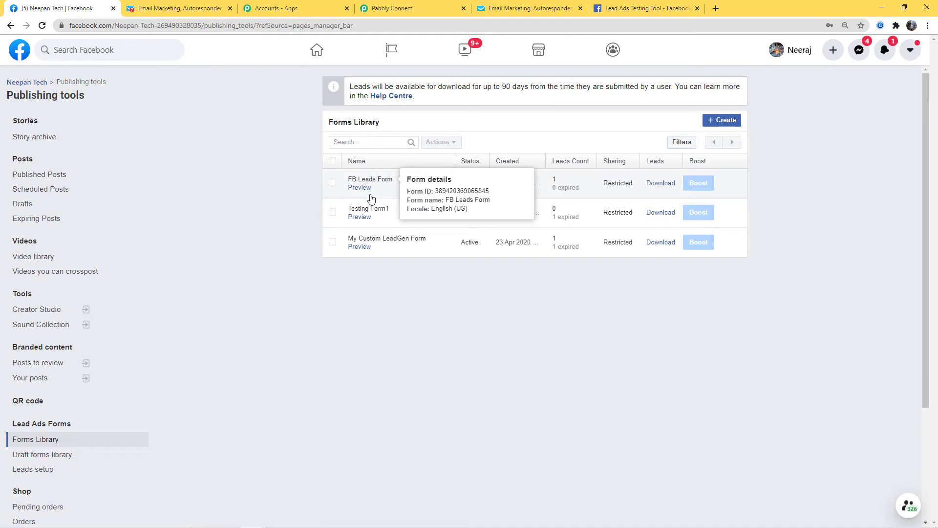
{"action": "left_click", "coordinate": [360, 188]}
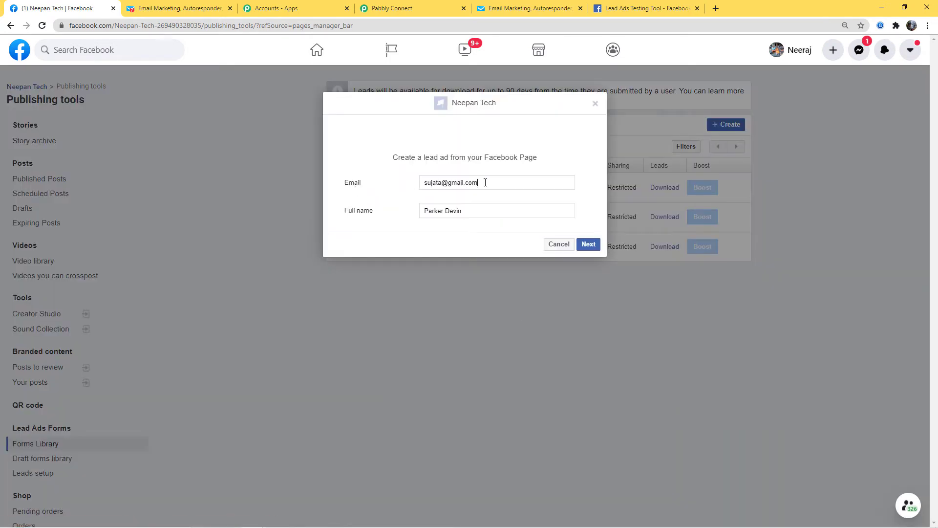
Replace the prefilled email address and full name with new values.
{"action": "left_click_drag", "start_coordinate": [484, 183], "coordinate": [399, 189]}
{"action": "key", "text": "BackSpace"}
{"action": "left_click_drag", "start_coordinate": [469, 210], "coordinate": [382, 207]}
{"action": "key", "text": "BackSpace"}
{"action": "left_click", "coordinate": [430, 182]}
{"action": "type", "text": "Steve15"}
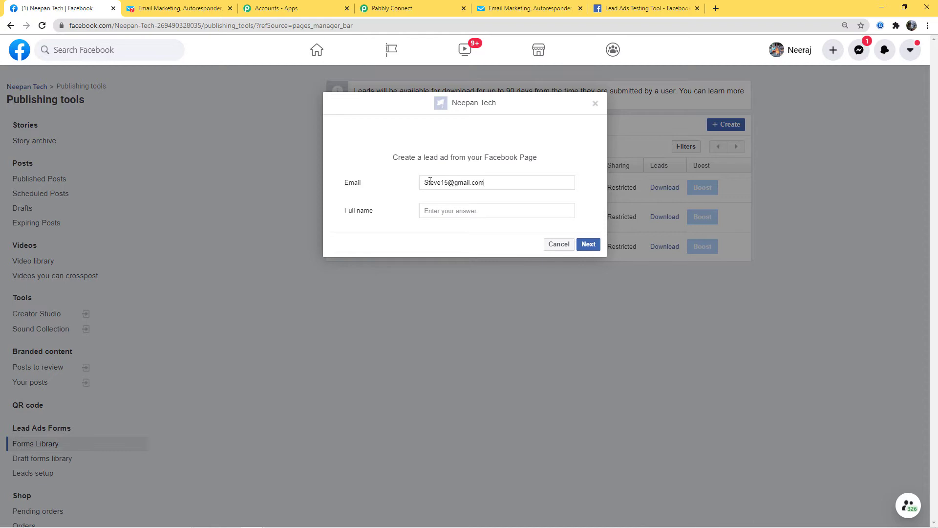
{"action": "left_click", "coordinate": [474, 209]}
Submit the test lead, close the confirmation, and return to the Pabbly Connect tab.
{"action": "left_click", "coordinate": [587, 244]}
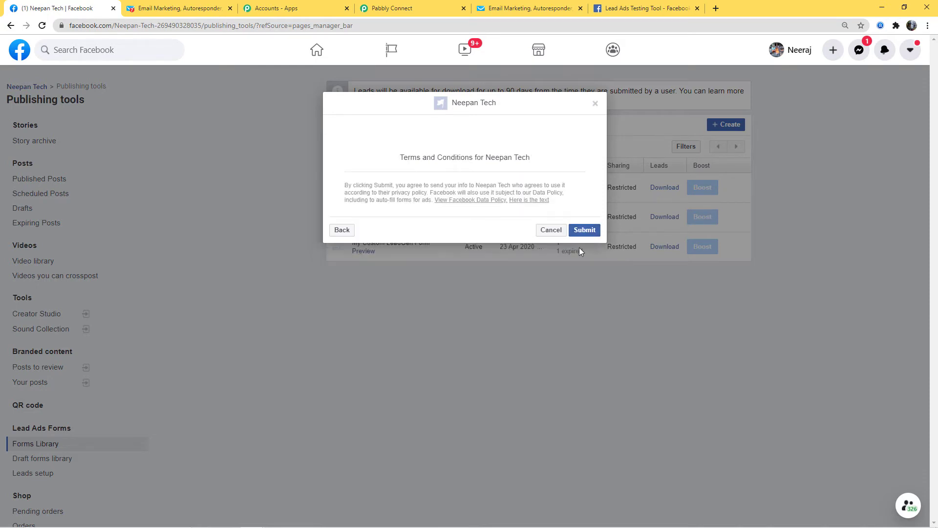
{"action": "left_click", "coordinate": [583, 234]}
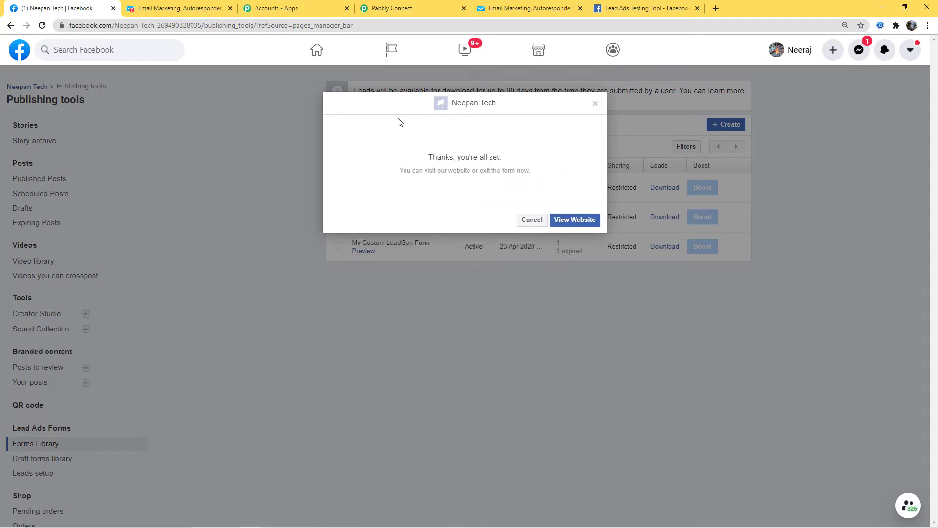
{"action": "left_click", "coordinate": [595, 104]}
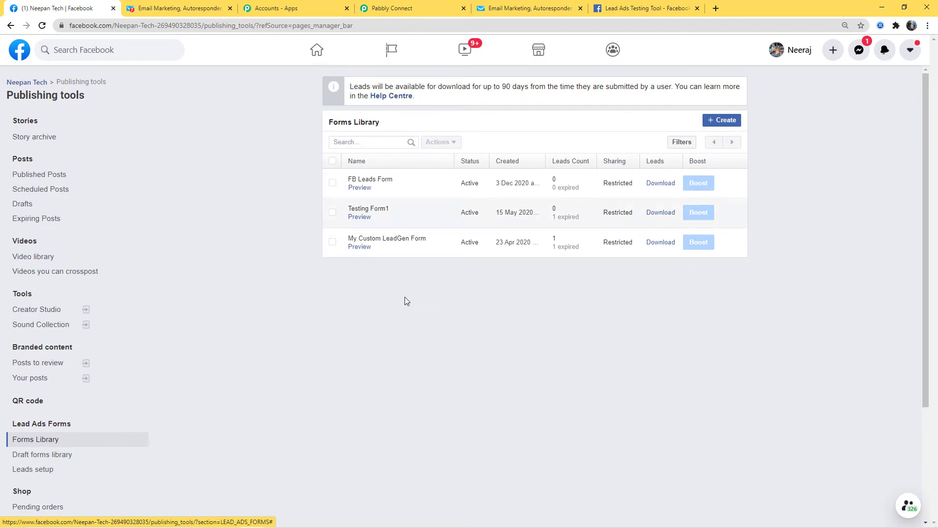
{"action": "left_click", "coordinate": [426, 6]}
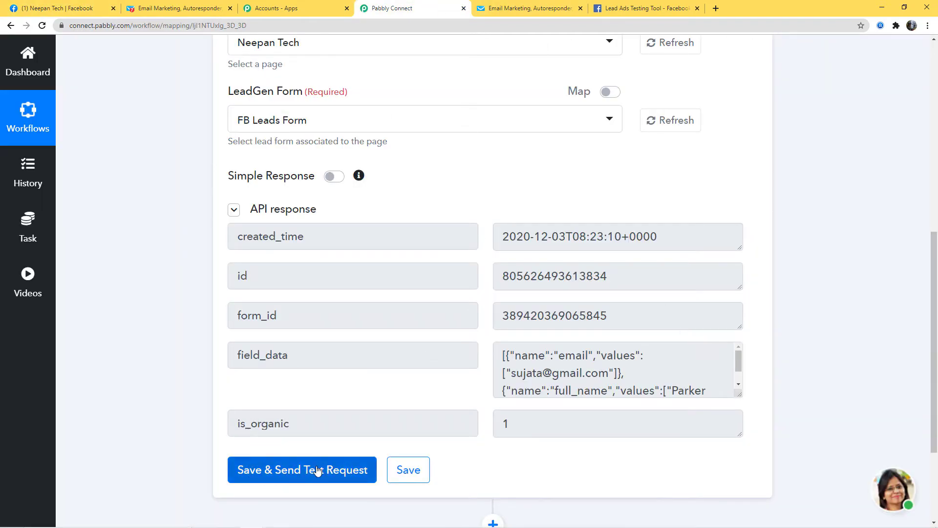
Fetch the newly submitted lead as test data, check its field_data, and save the trigger response.
{"action": "left_click", "coordinate": [296, 479]}
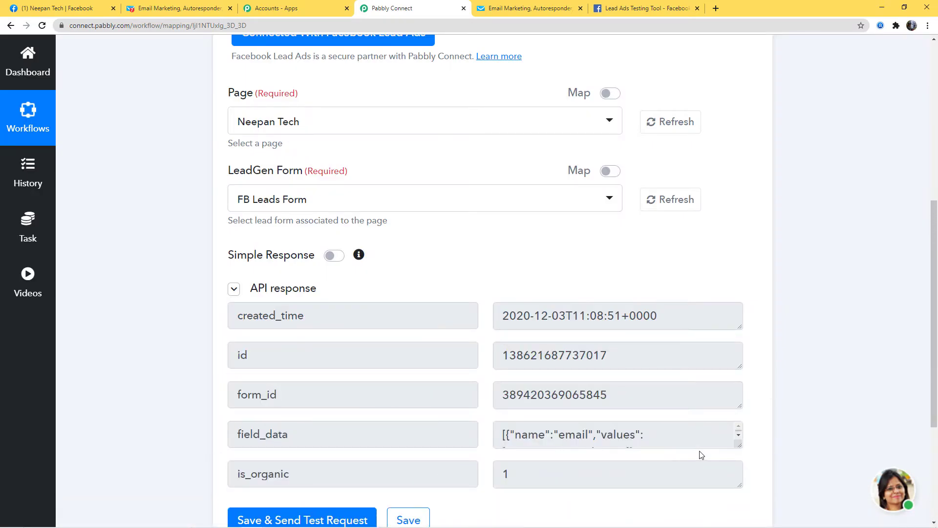
{"action": "left_click", "coordinate": [739, 435]}
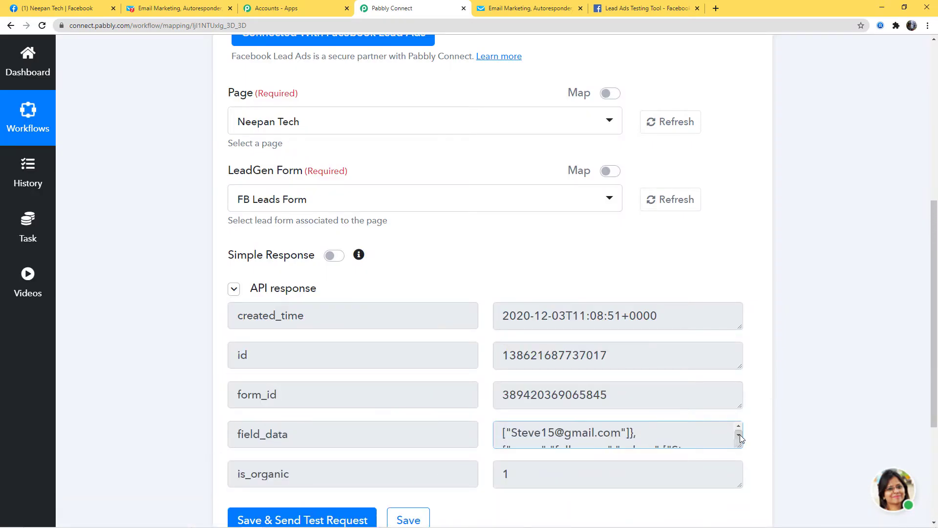
{"action": "scroll", "coordinate": [739, 434], "scroll_direction": "up", "scroll_amount": 1}
{"action": "scroll", "coordinate": [684, 372], "scroll_direction": "down", "scroll_amount": 3}
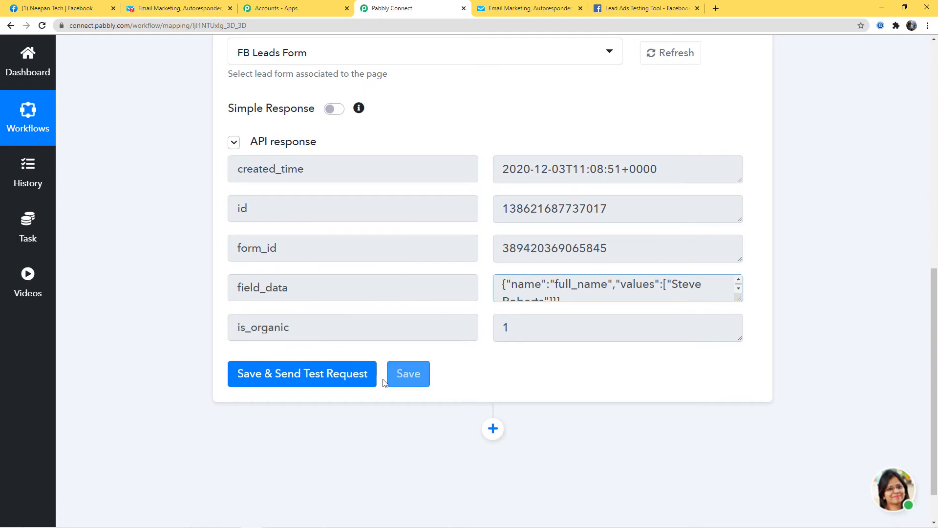
{"action": "left_click", "coordinate": [424, 374]}
{"action": "left_click", "coordinate": [459, 372]}
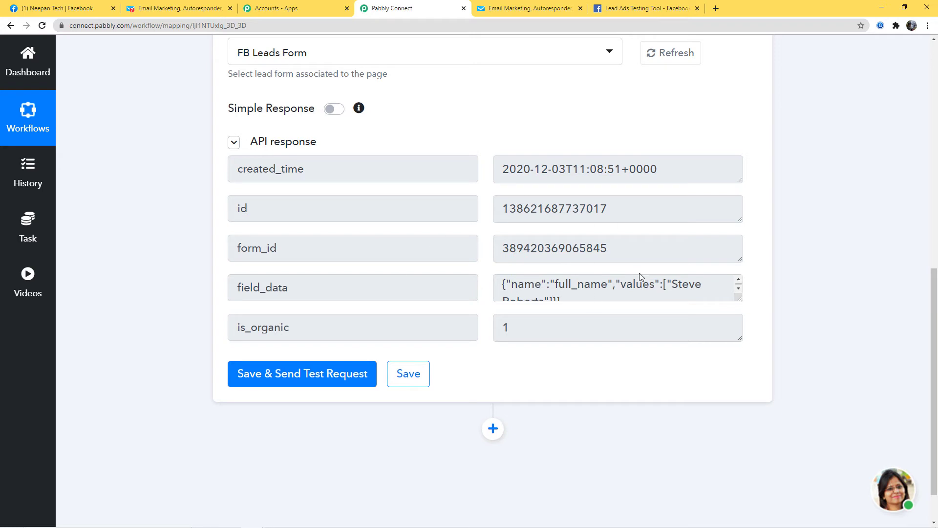
{"action": "left_click", "coordinate": [494, 431]}
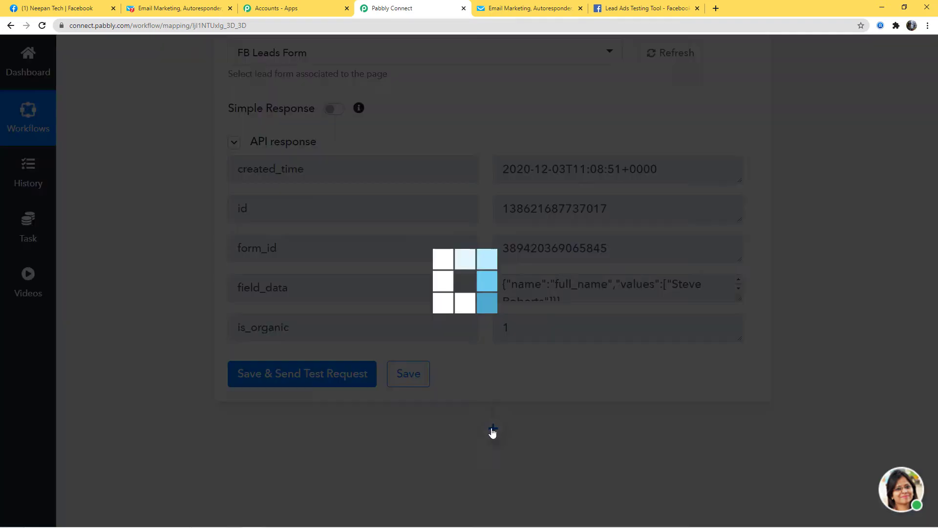
Add a Data Transformer action with the Facebook Leads Ad event and connect it.
{"action": "scroll", "coordinate": [737, 383], "scroll_direction": "down", "scroll_amount": 4}
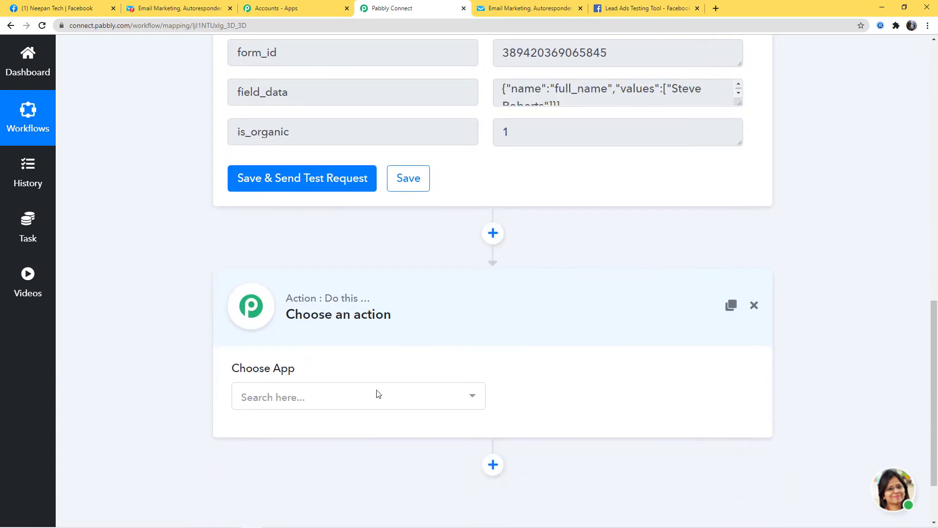
{"action": "left_click", "coordinate": [395, 393]}
{"action": "type", "text": "dat"}
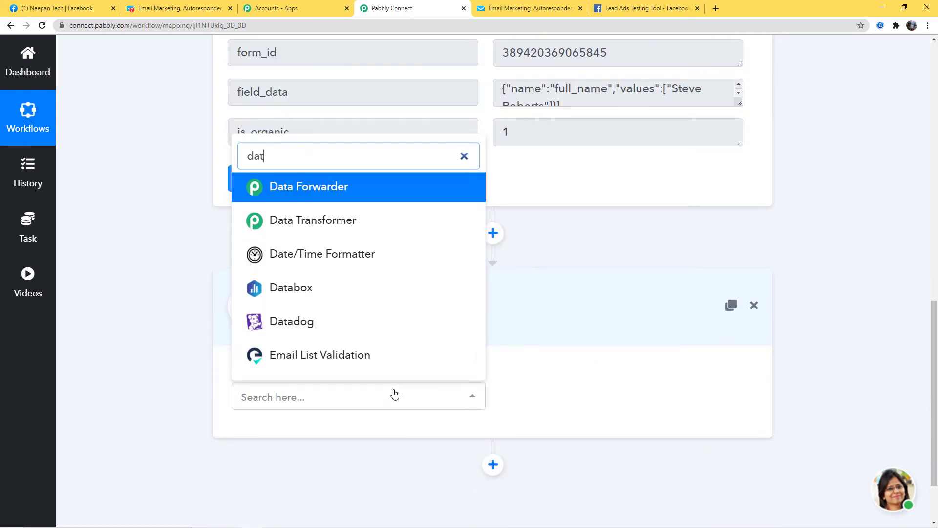
{"action": "left_click", "coordinate": [366, 229]}
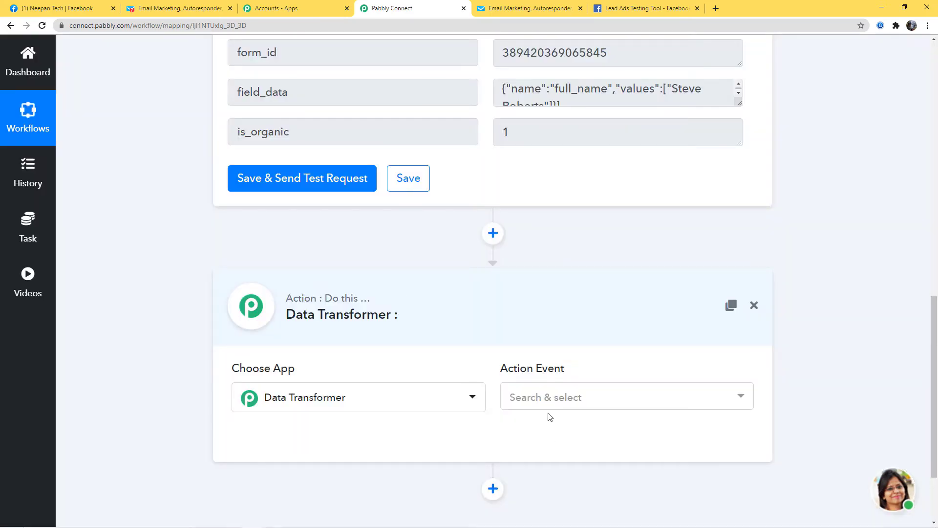
{"action": "left_click", "coordinate": [555, 399]}
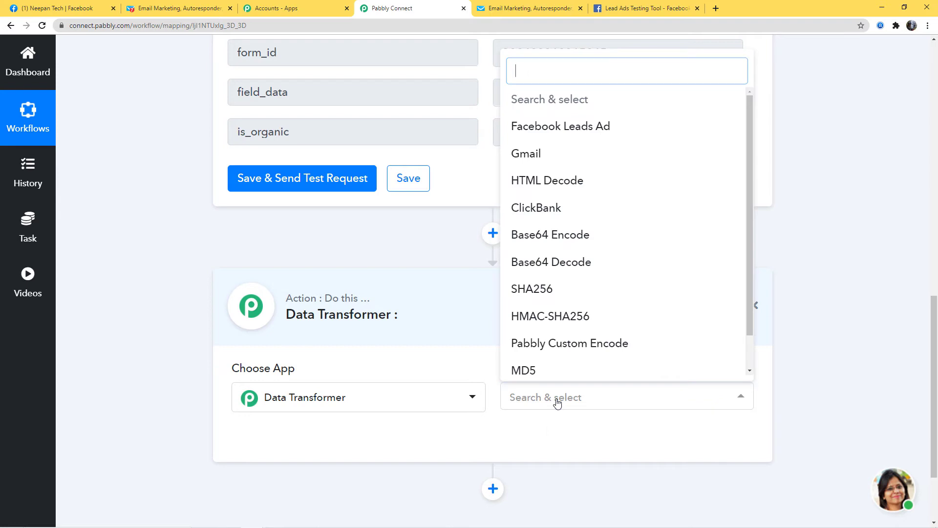
{"action": "left_click", "coordinate": [569, 127]}
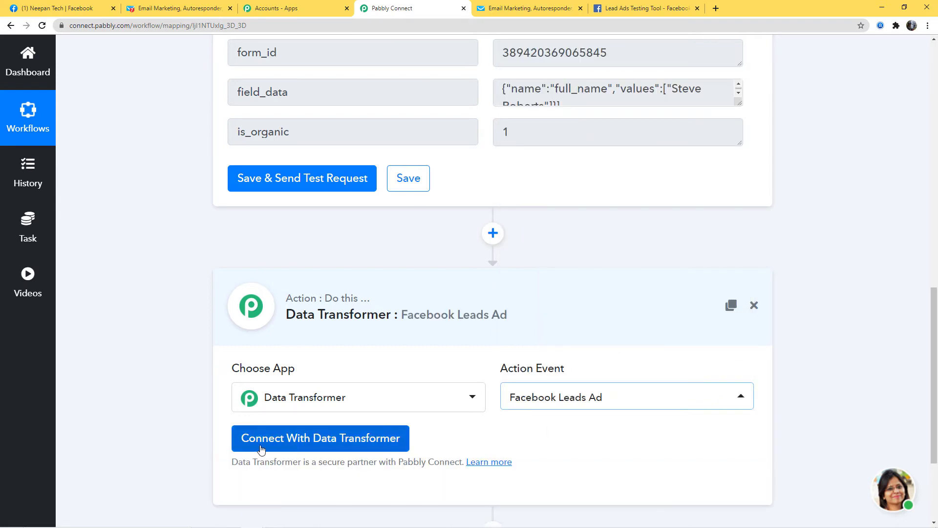
{"action": "left_click", "coordinate": [341, 445]}
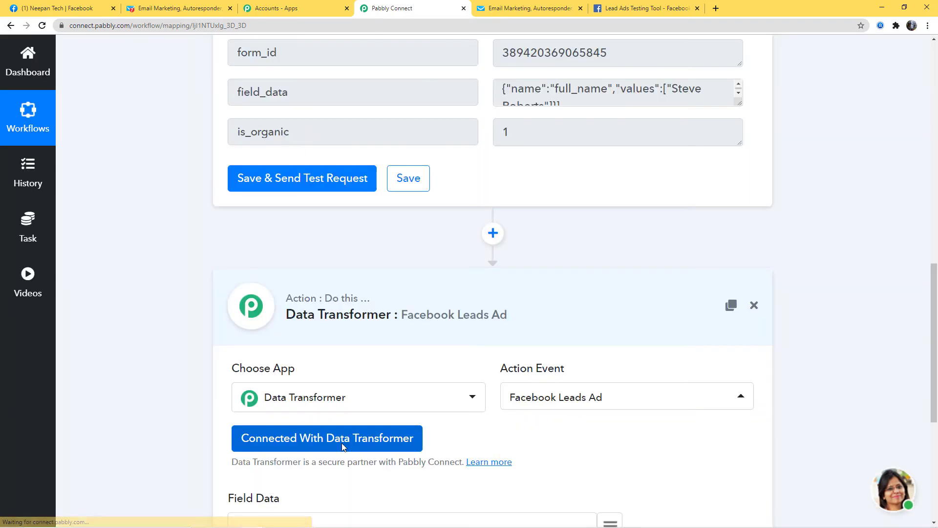
Map the trigger's field_data into the Field Data field.
{"action": "scroll", "coordinate": [737, 446], "scroll_direction": "down", "scroll_amount": 6}
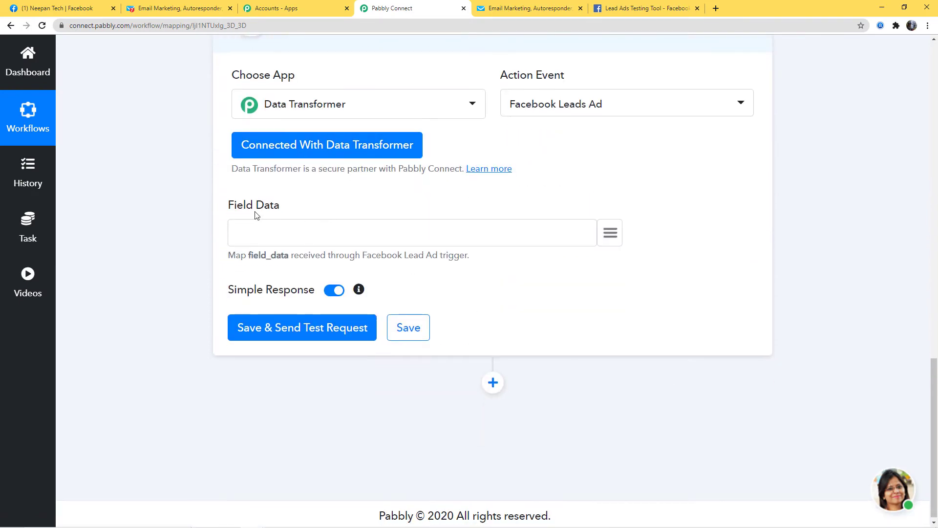
{"action": "left_click_drag", "start_coordinate": [231, 264], "coordinate": [467, 264]}
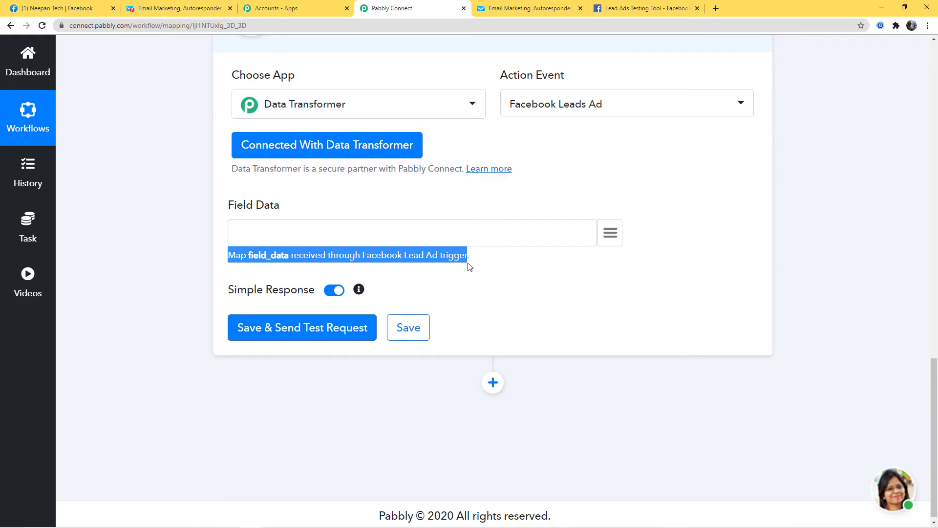
{"action": "left_click", "coordinate": [516, 270]}
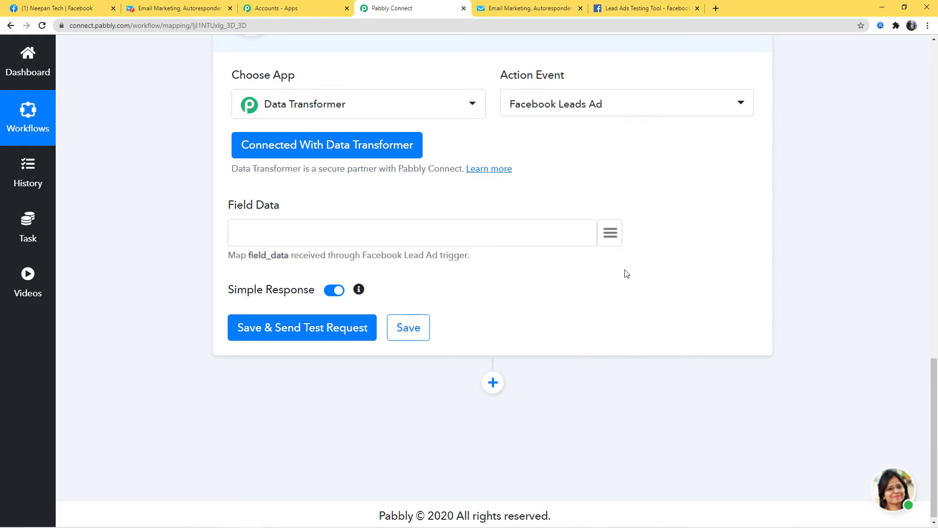
{"action": "left_click", "coordinate": [611, 232]}
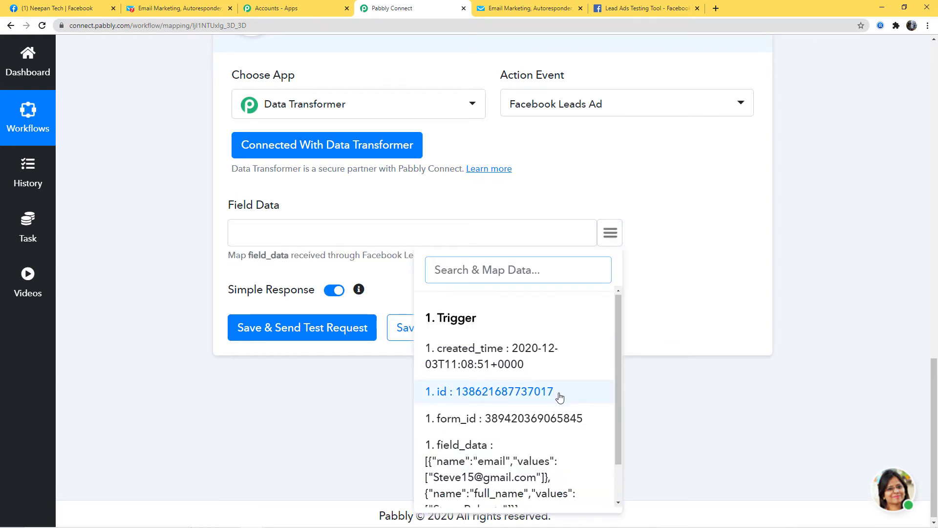
{"action": "scroll", "coordinate": [488, 415], "scroll_direction": "down", "scroll_amount": 1}
{"action": "left_click", "coordinate": [491, 436]}
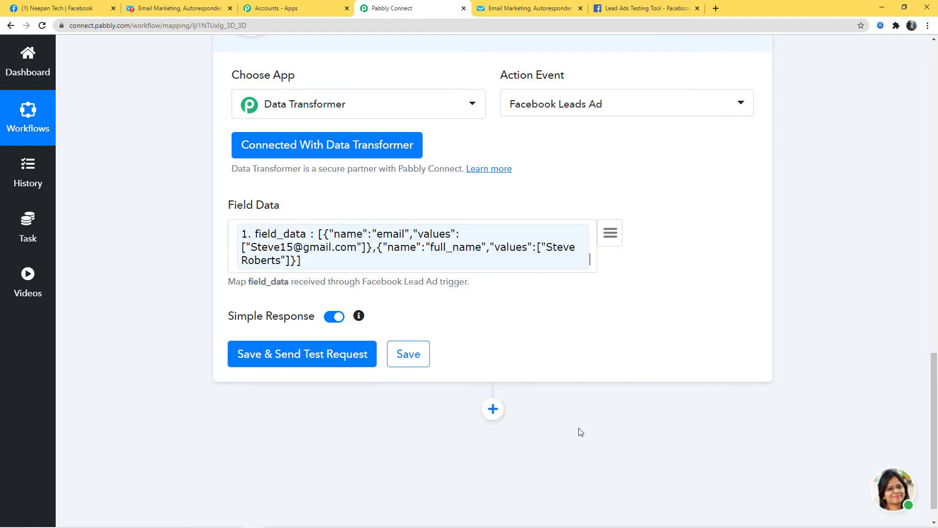
Send a test request returning separate email and full_name values, then save the step.
{"action": "left_click", "coordinate": [281, 356]}
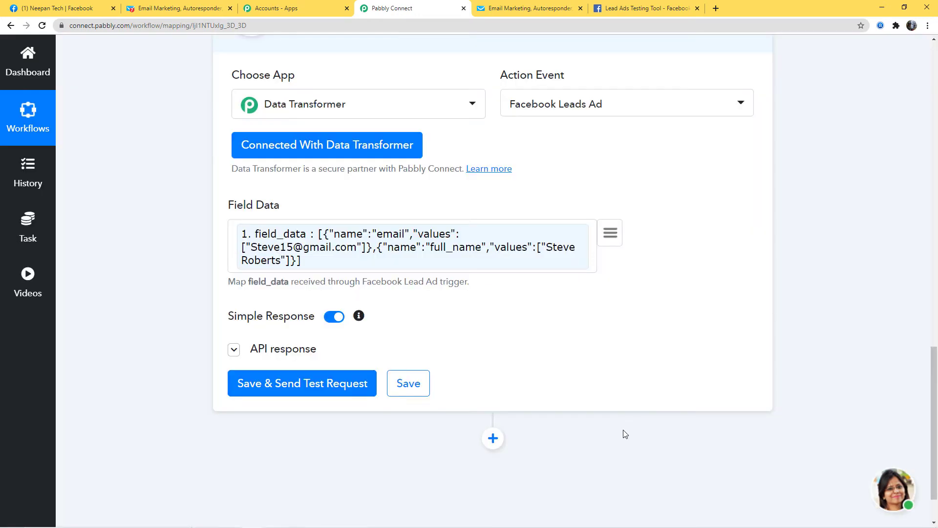
{"action": "scroll", "coordinate": [827, 335], "scroll_direction": "down", "scroll_amount": 2}
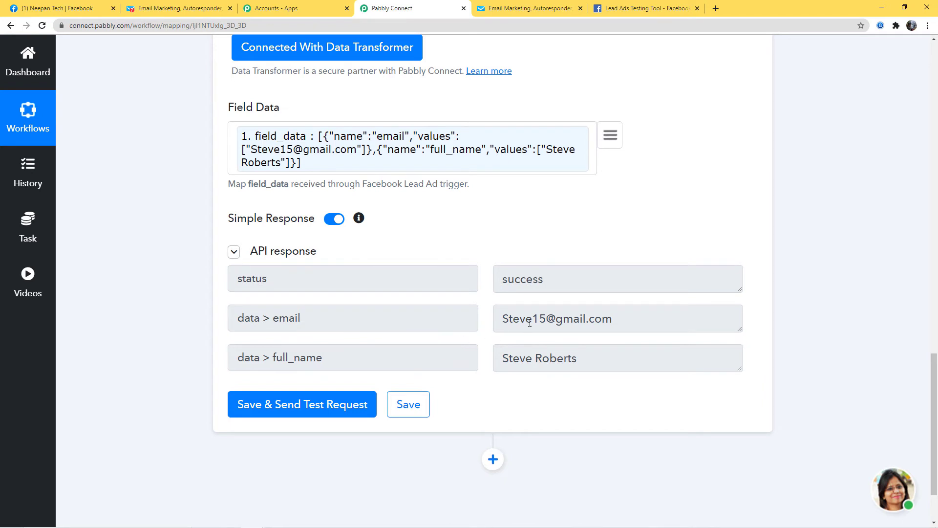
{"action": "left_click", "coordinate": [408, 404]}
{"action": "left_click", "coordinate": [458, 361]}
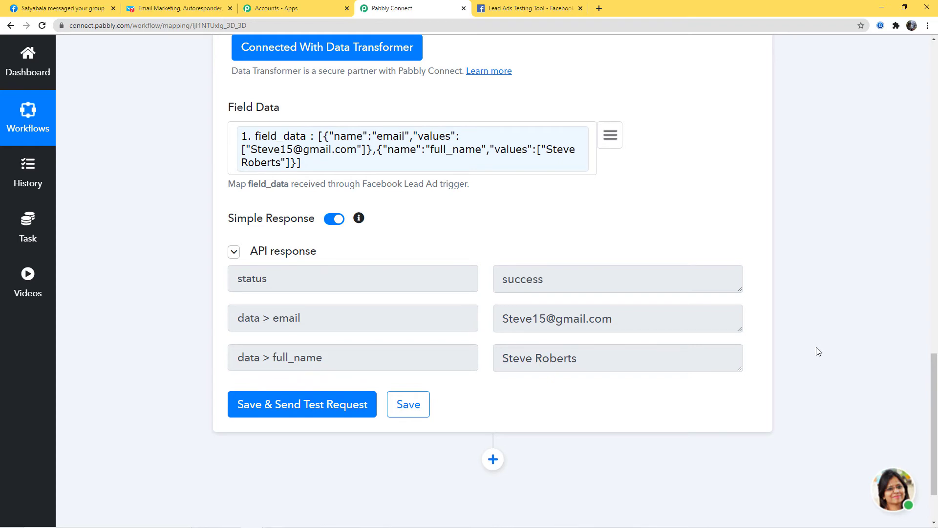
Add a GetResponse action with the Create a New Contact event and begin connecting the account.
{"action": "left_click", "coordinate": [492, 459]}
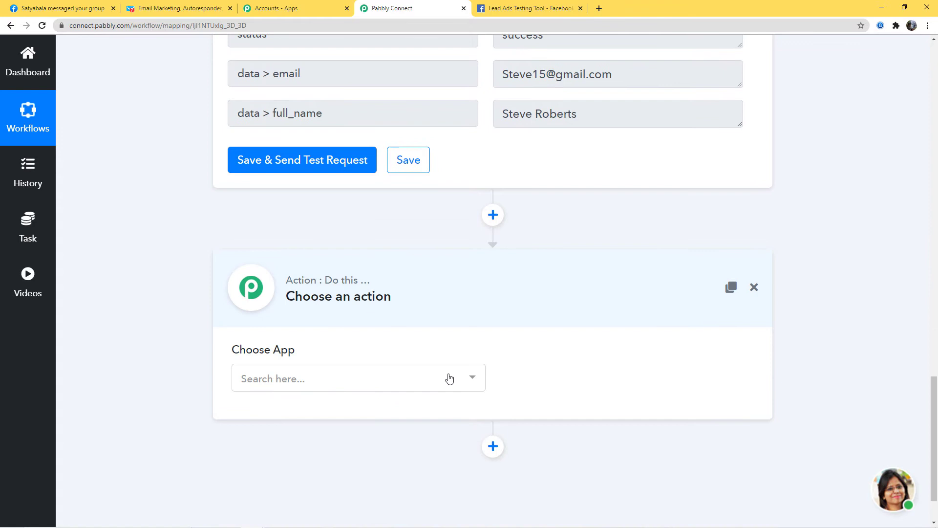
{"action": "left_click", "coordinate": [448, 378]}
{"action": "type", "text": "get"}
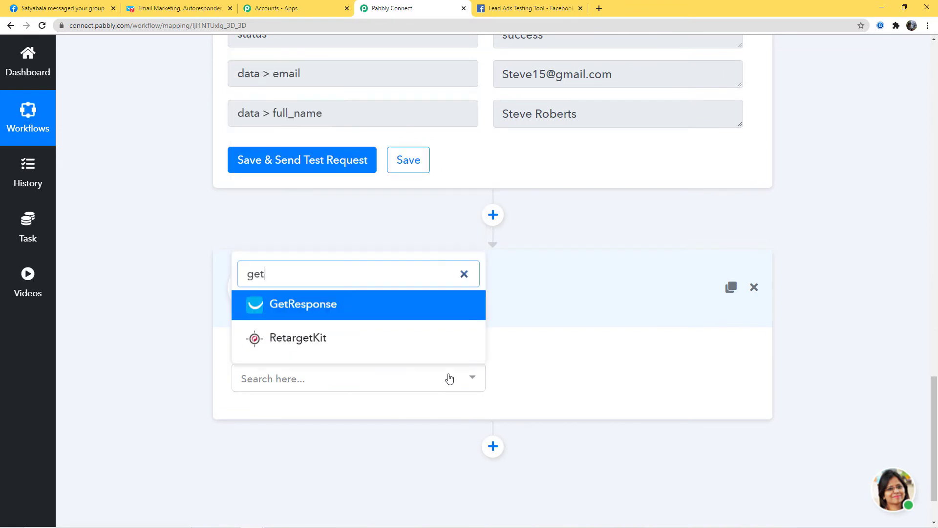
{"action": "left_click", "coordinate": [367, 302]}
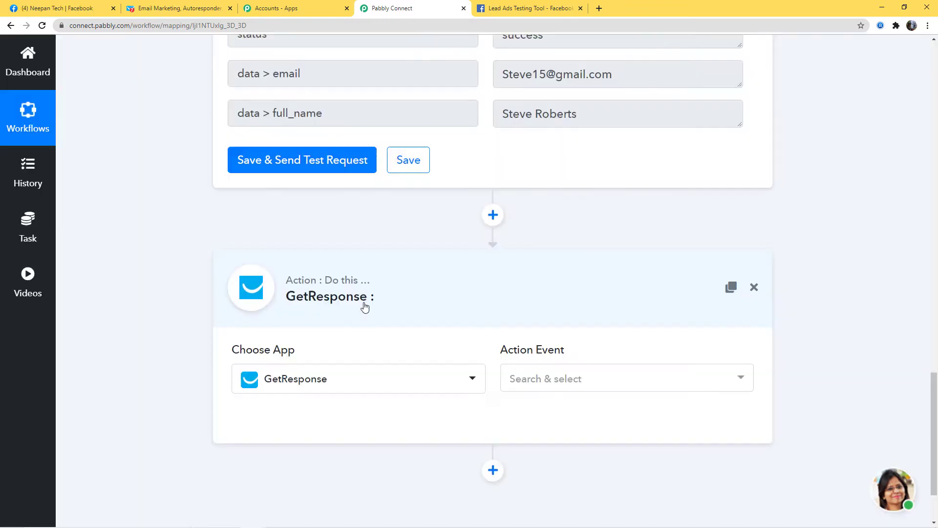
{"action": "left_click", "coordinate": [576, 379]}
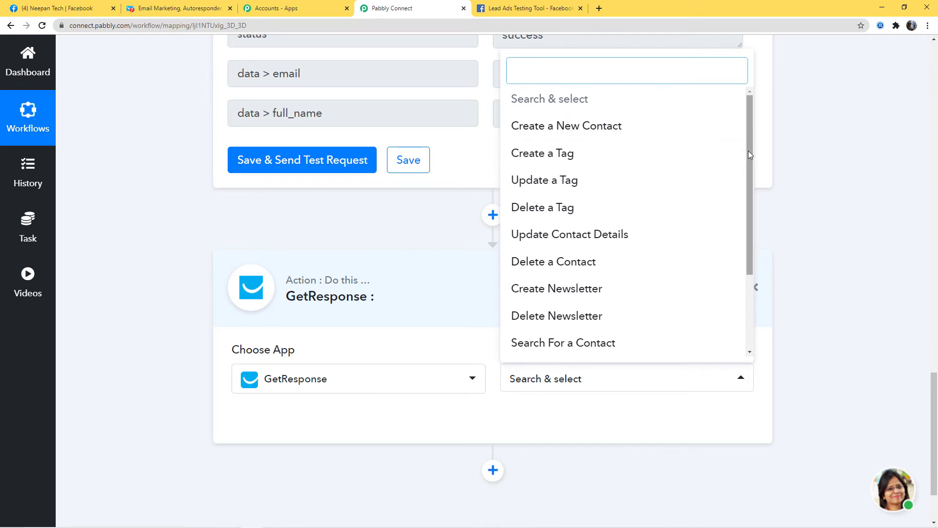
{"action": "left_click_drag", "start_coordinate": [749, 150], "coordinate": [766, 140]}
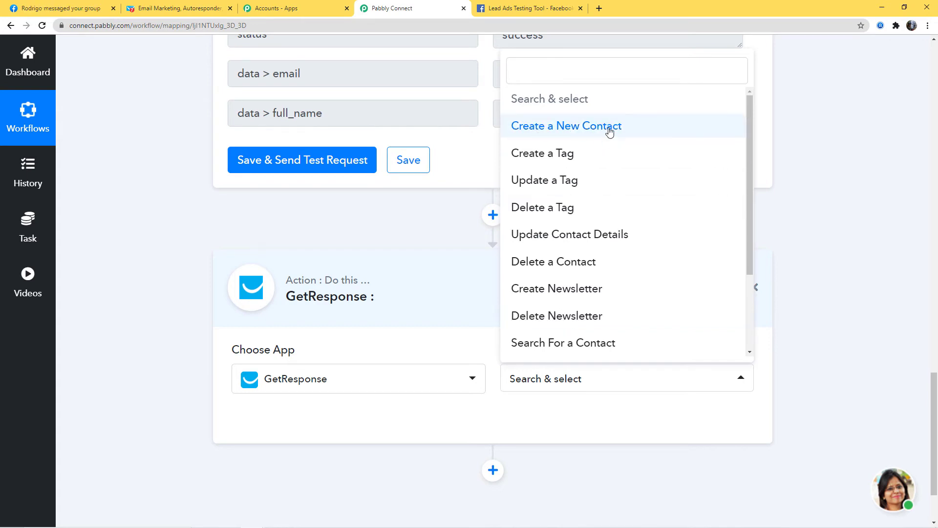
{"action": "left_click", "coordinate": [577, 125]}
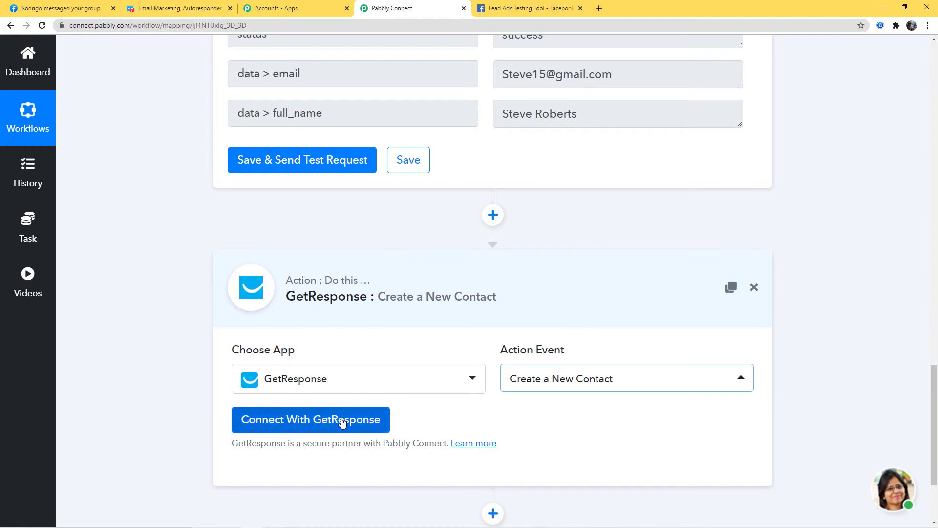
{"action": "left_click", "coordinate": [305, 427]}
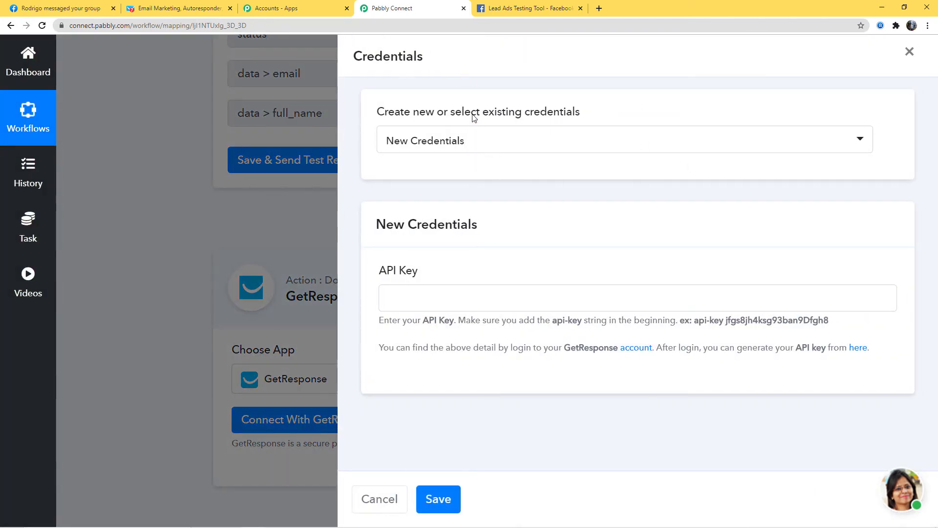
Start new GetResponse credentials with the 'api-key' prefix pasted into the API Key field.
{"action": "left_click", "coordinate": [473, 148]}
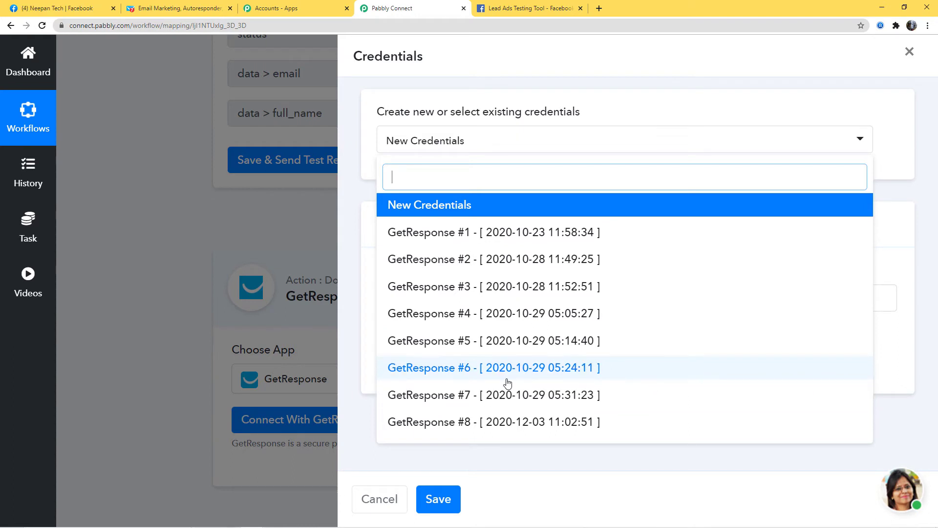
{"action": "left_click", "coordinate": [445, 209]}
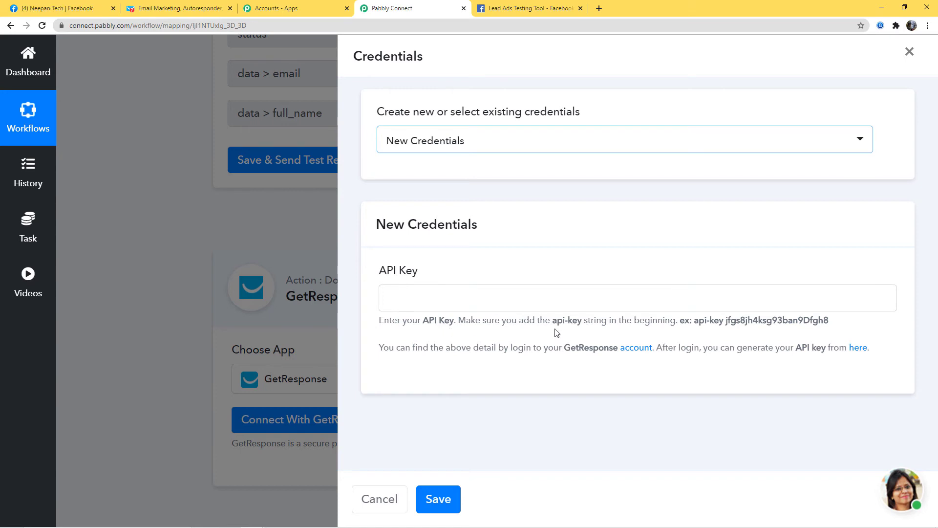
{"action": "left_click_drag", "start_coordinate": [553, 321], "coordinate": [583, 323]}
{"action": "key", "text": "ctrl+c"}
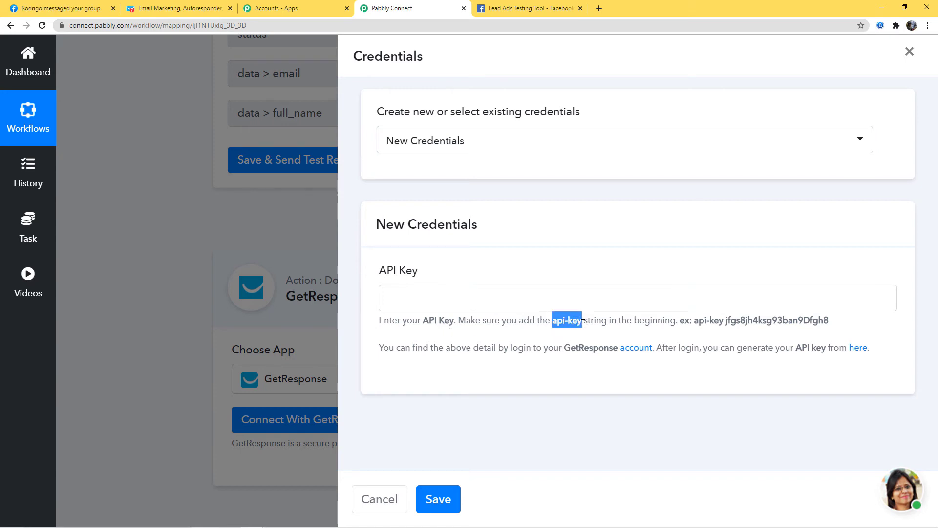
{"action": "left_click", "coordinate": [532, 306]}
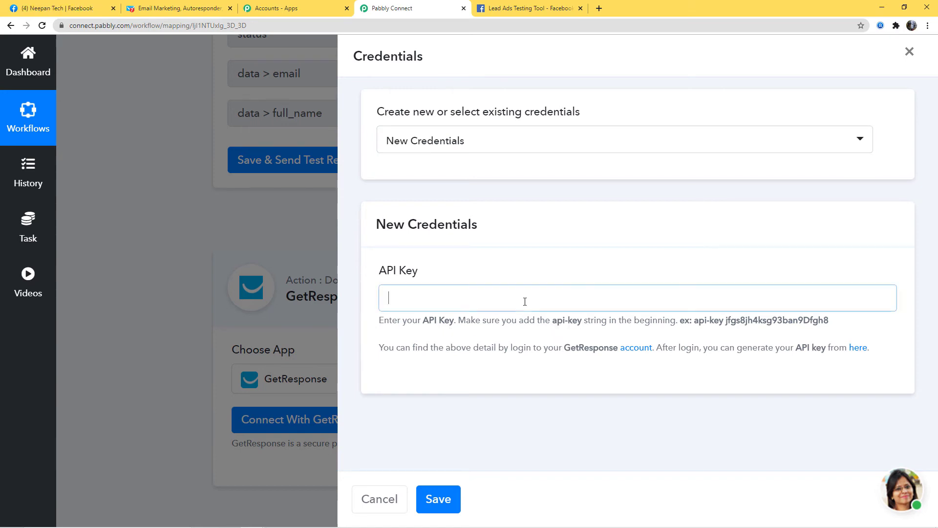
{"action": "key", "text": "ctrl+v"}
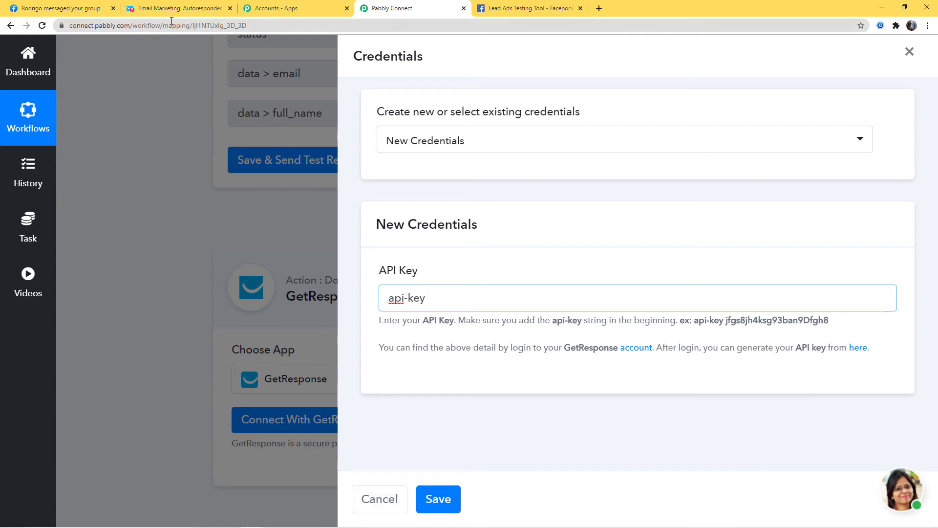
{"action": "left_click", "coordinate": [180, 8]}
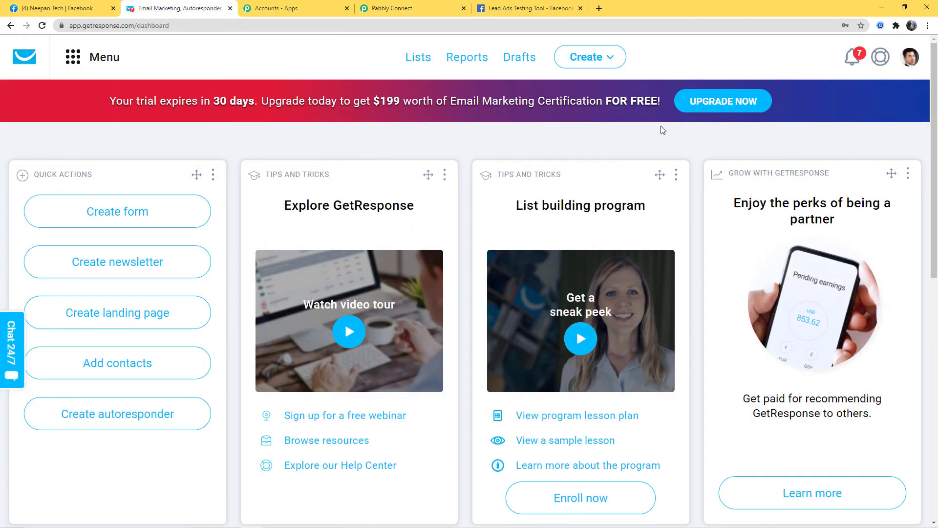
Generate a GetResponse API key named 'Facebook to GetResponse' under Integrations and API, and copy it.
{"action": "left_click", "coordinate": [676, 174]}
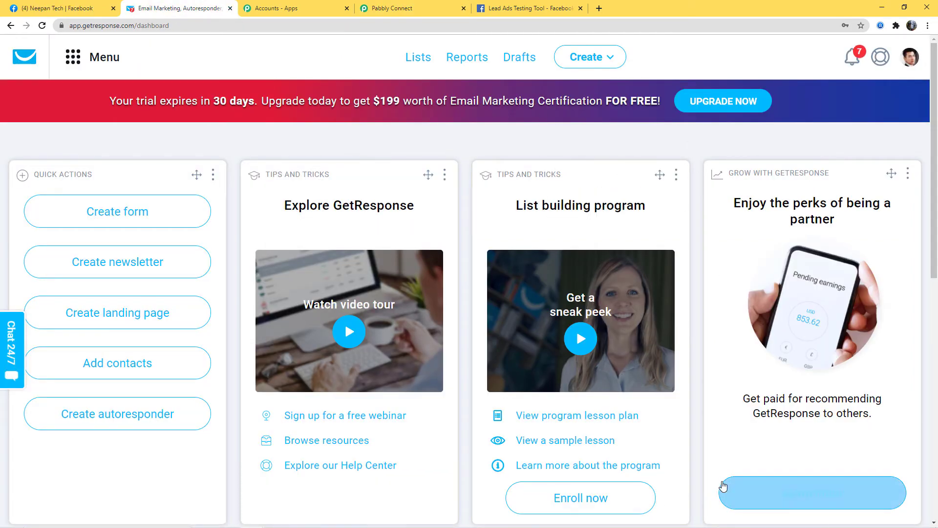
{"action": "left_click", "coordinate": [72, 59]}
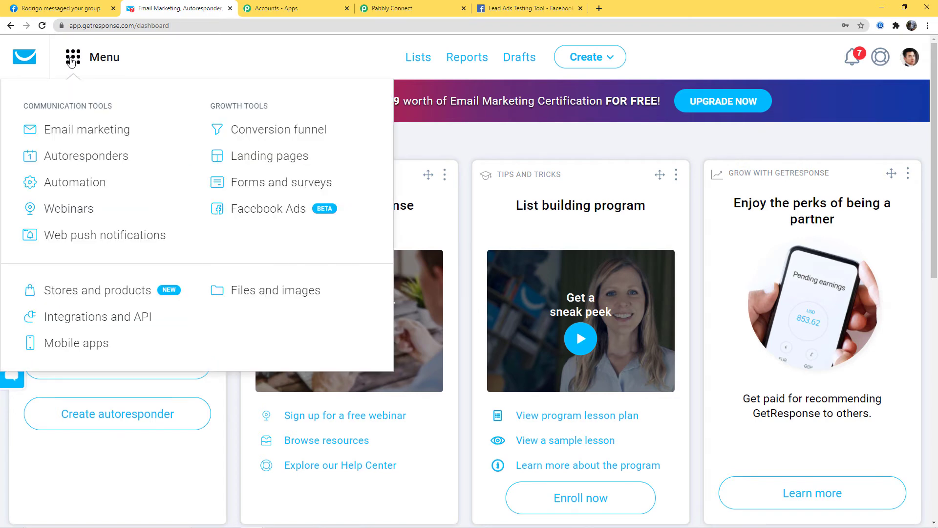
{"action": "left_click", "coordinate": [67, 318]}
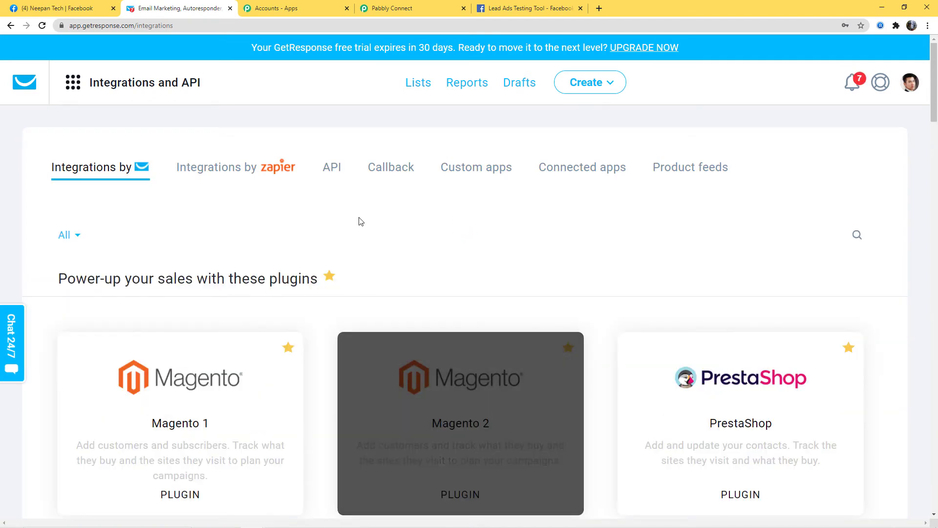
{"action": "left_click", "coordinate": [329, 169]}
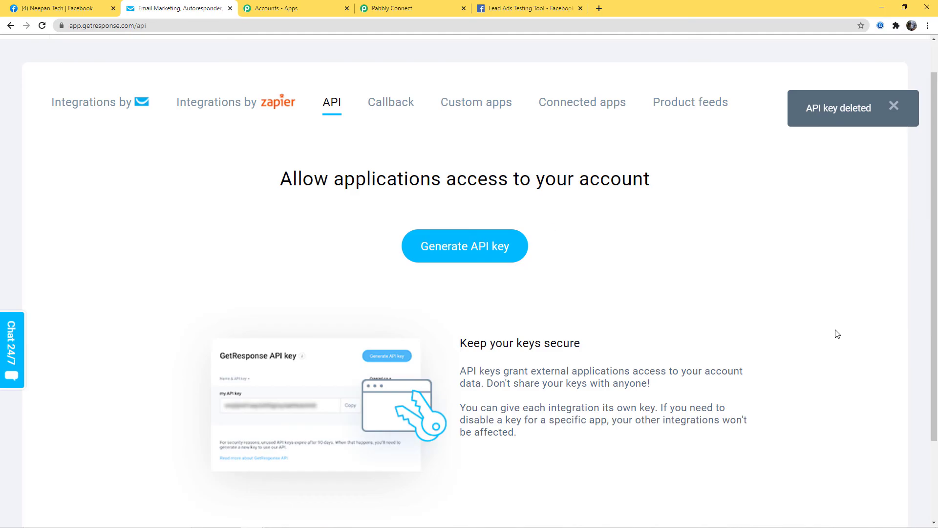
{"action": "left_click", "coordinate": [462, 251]}
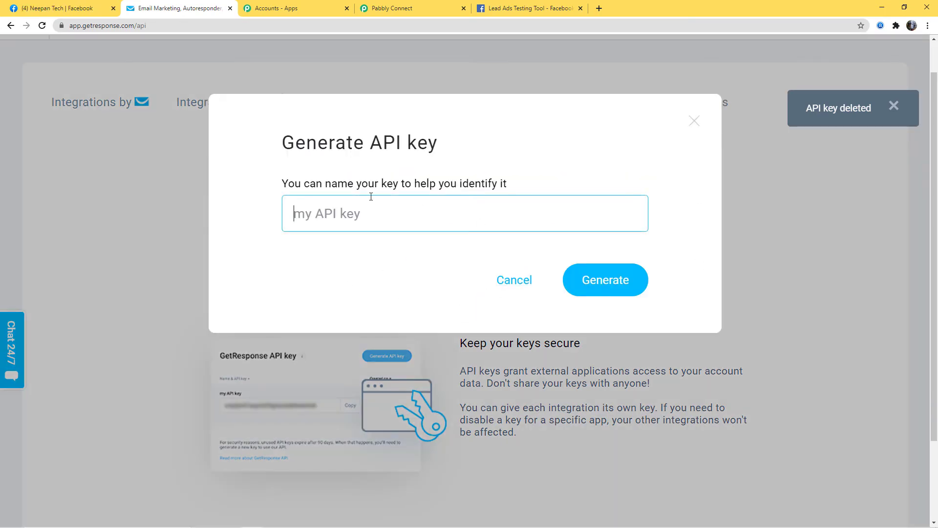
{"action": "type", "text": "Facebook"}
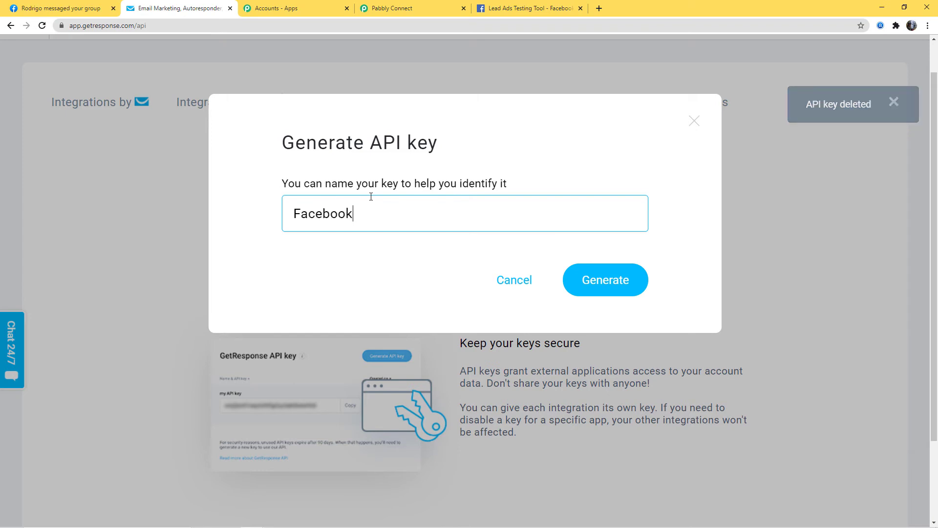
{"action": "type", "text": " to GetRe"}
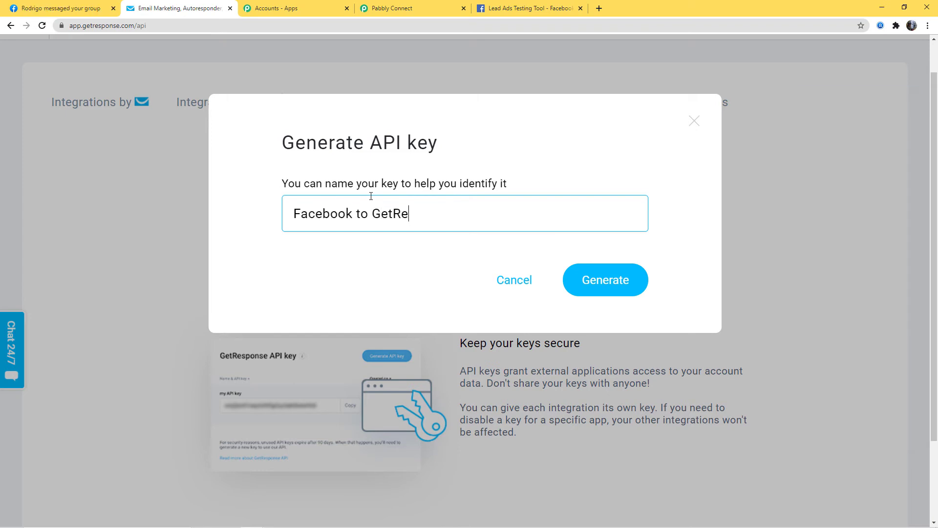
{"action": "type", "text": "sponse"}
{"action": "left_click", "coordinate": [602, 289]}
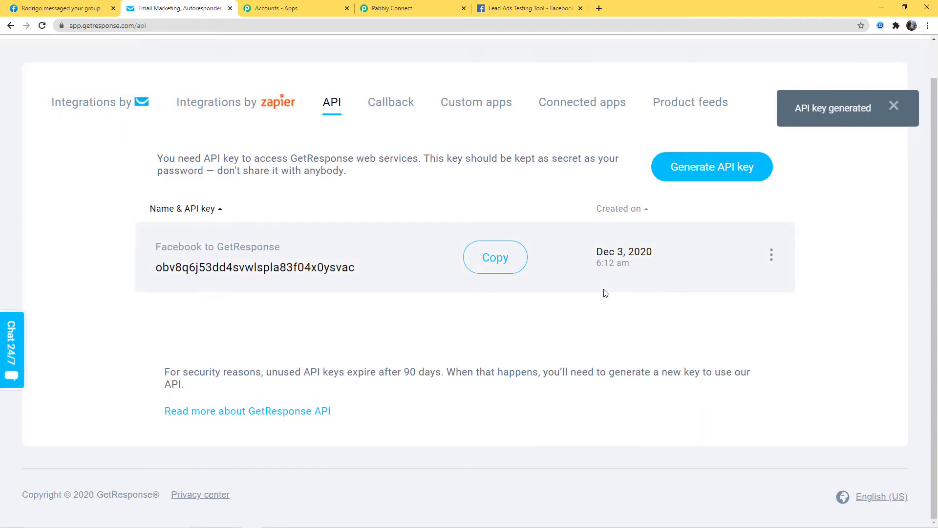
{"action": "left_click", "coordinate": [488, 262]}
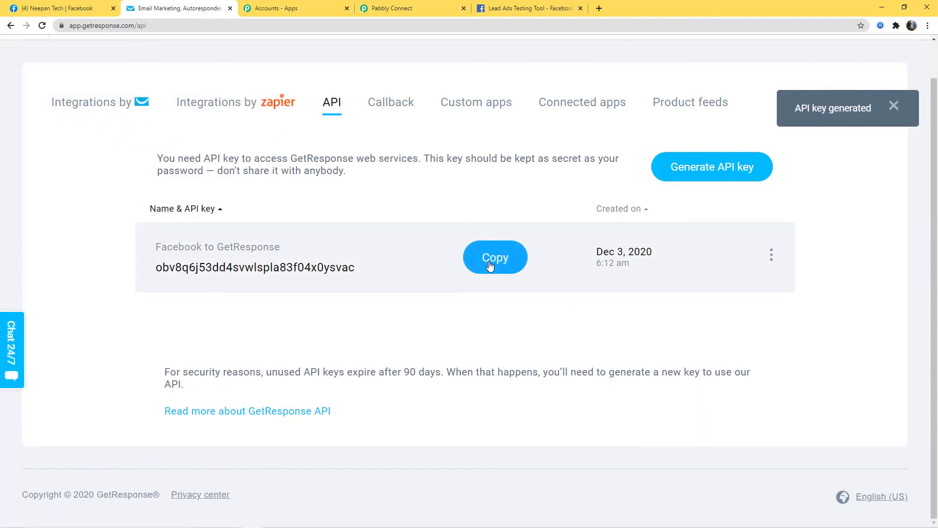
{"action": "left_click", "coordinate": [414, 10]}
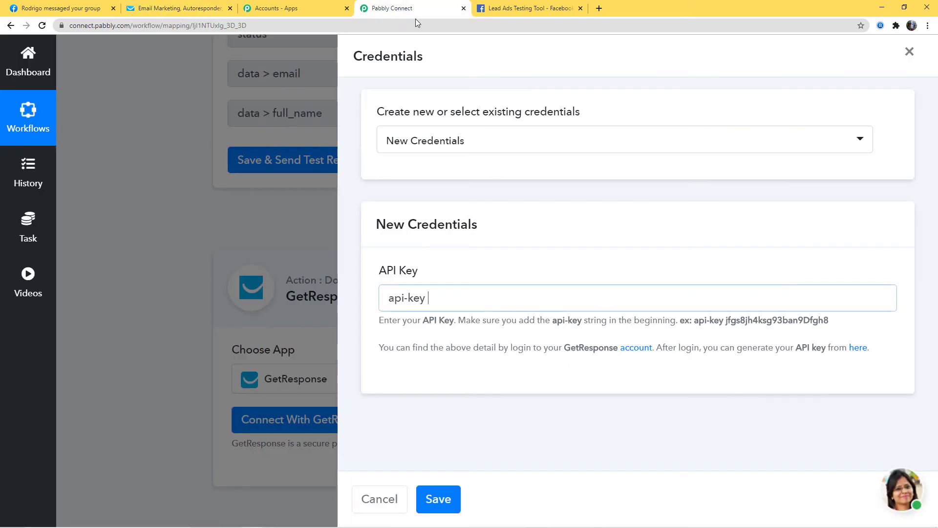
{"action": "key", "text": "ctrl+v"}
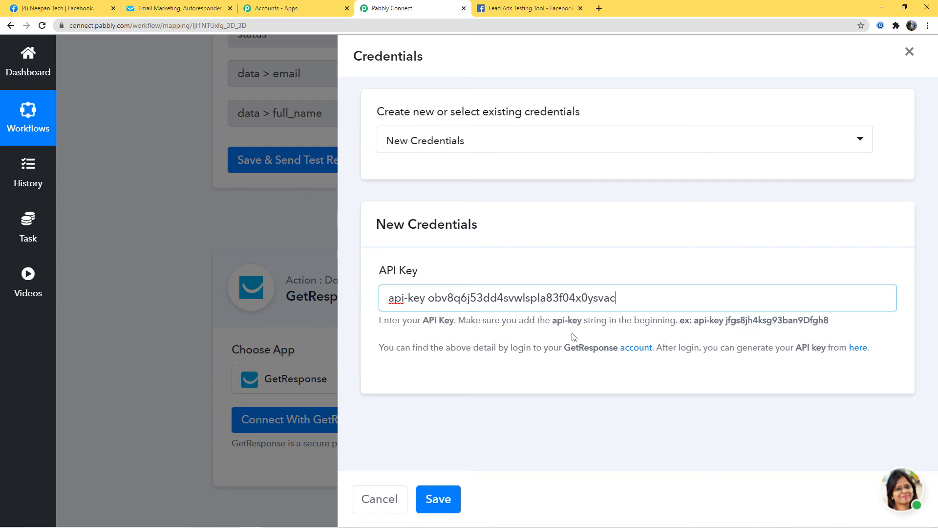
{"action": "left_click", "coordinate": [443, 498]}
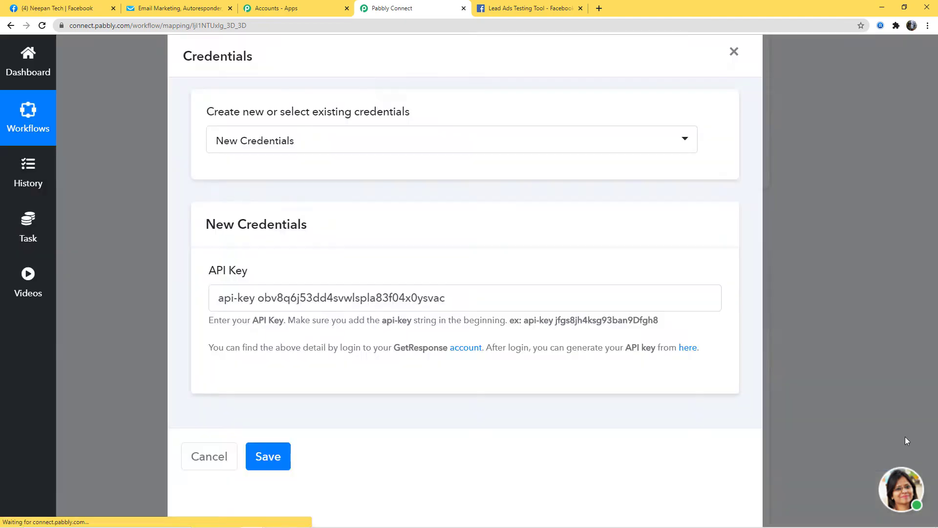
{"action": "scroll", "coordinate": [874, 358], "scroll_direction": "down", "scroll_amount": 7}
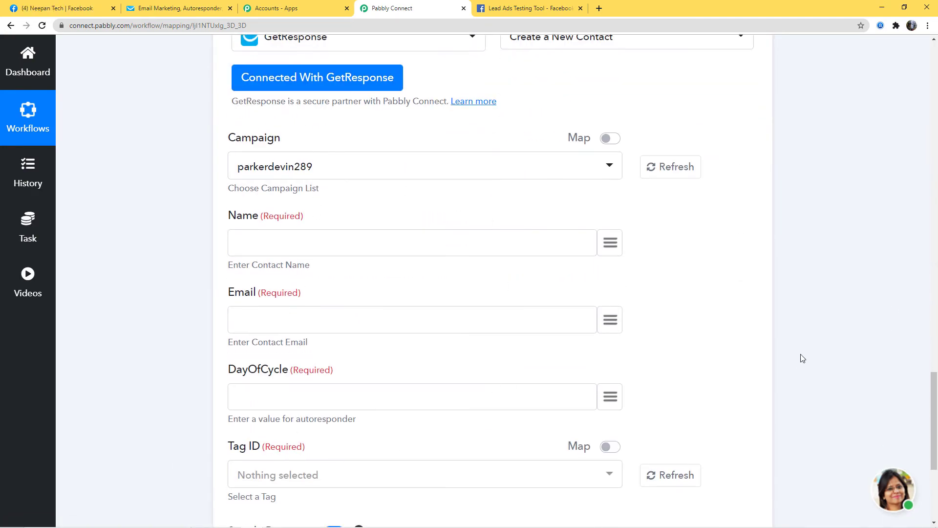
{"action": "scroll", "coordinate": [811, 359], "scroll_direction": "up", "scroll_amount": 13}
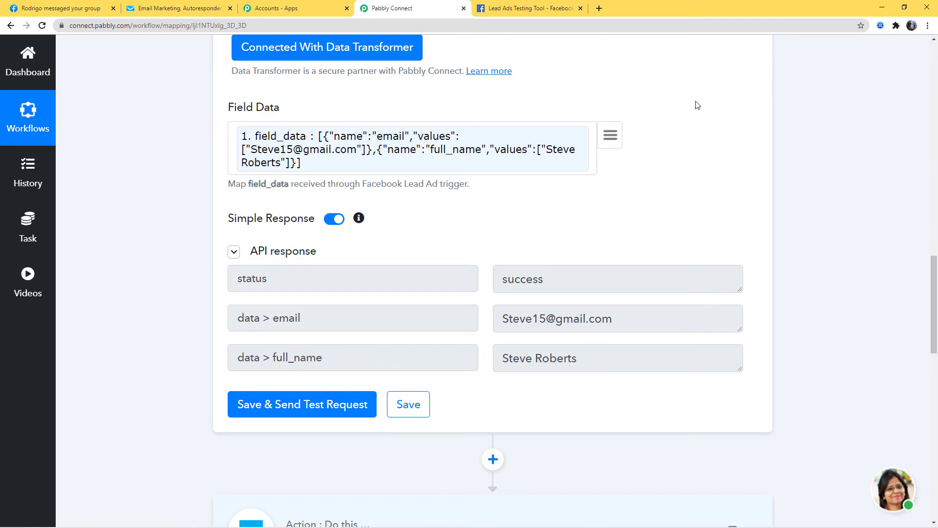
{"action": "scroll", "coordinate": [812, 339], "scroll_direction": "down", "scroll_amount": 10}
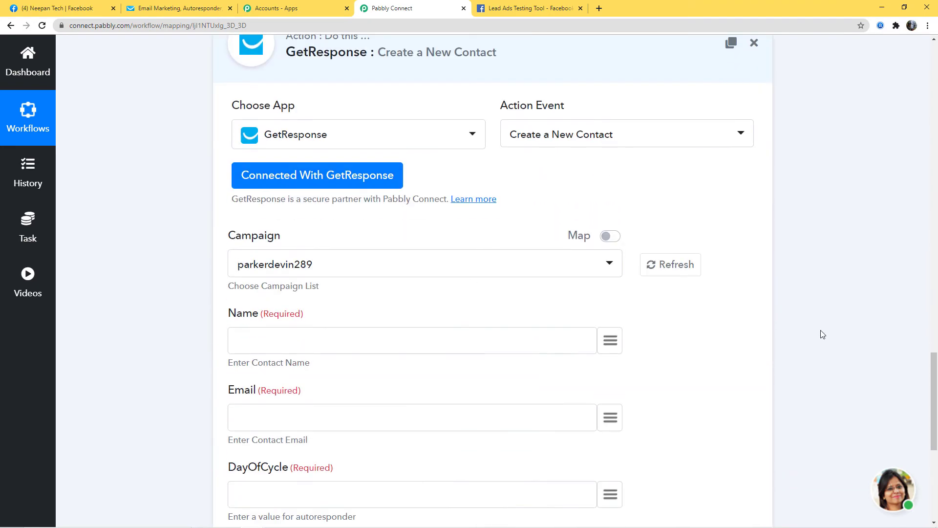
{"action": "scroll", "coordinate": [821, 332], "scroll_direction": "down", "scroll_amount": 1}
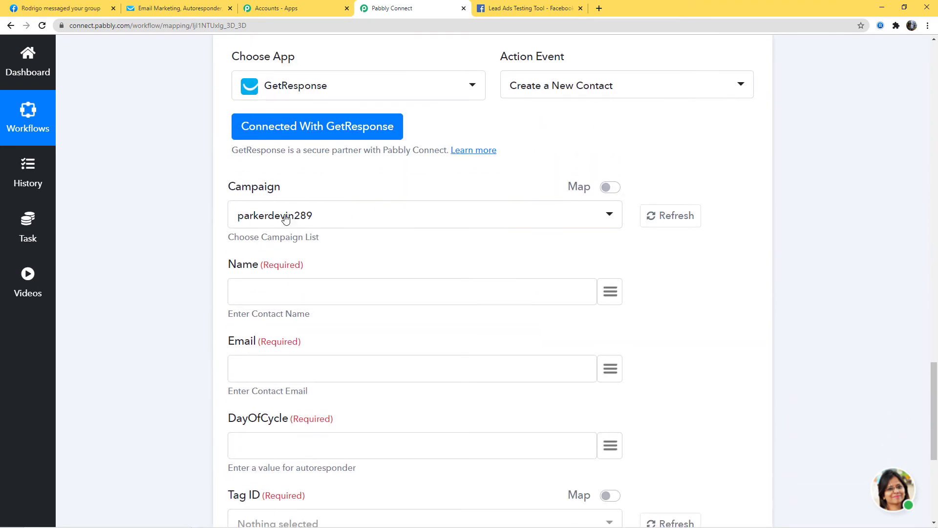
{"action": "left_click", "coordinate": [331, 215]}
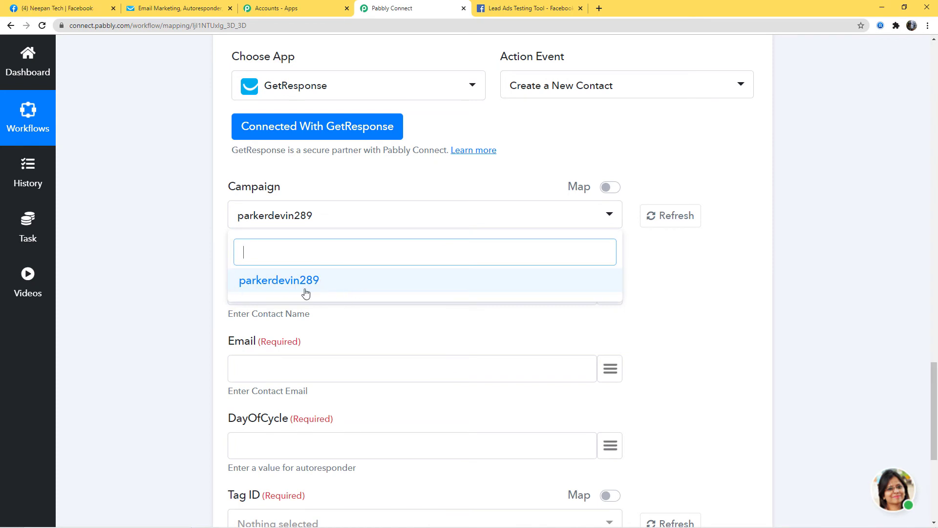
{"action": "left_click", "coordinate": [690, 293]}
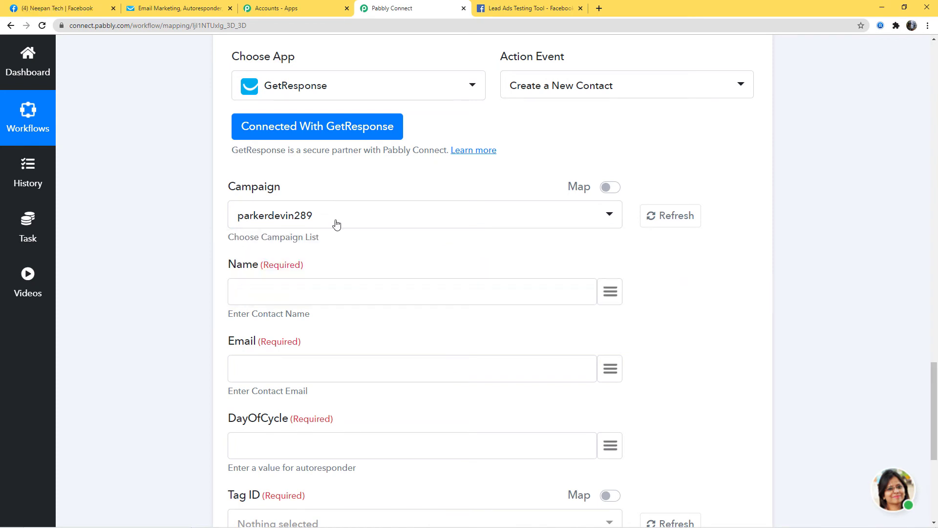
Map Name to the transformed full_name and Email to the transformed email.
{"action": "left_click", "coordinate": [610, 293]}
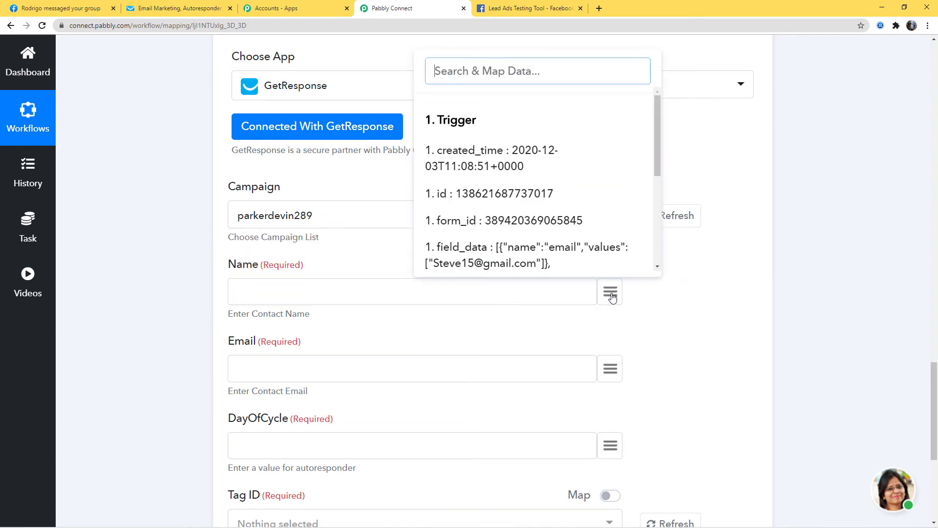
{"action": "type", "text": "nam"}
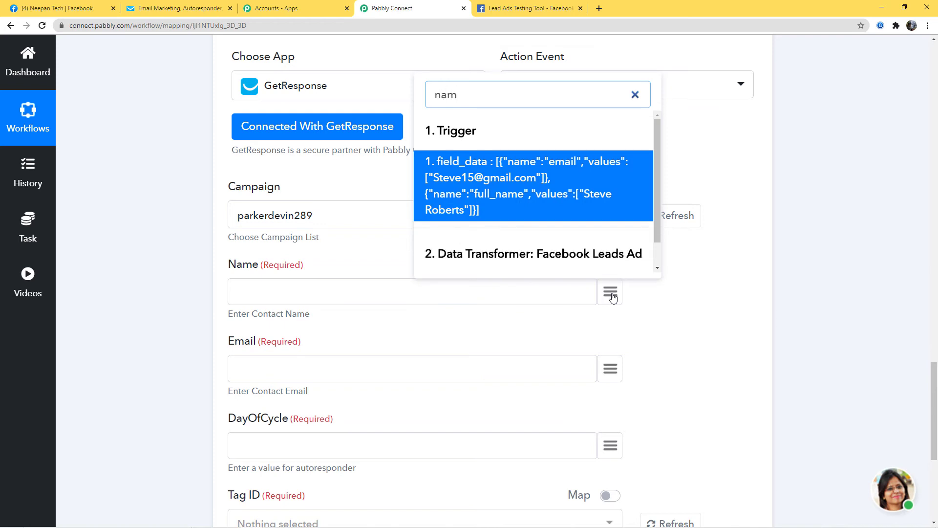
{"action": "scroll", "coordinate": [636, 244], "scroll_direction": "down", "scroll_amount": 1}
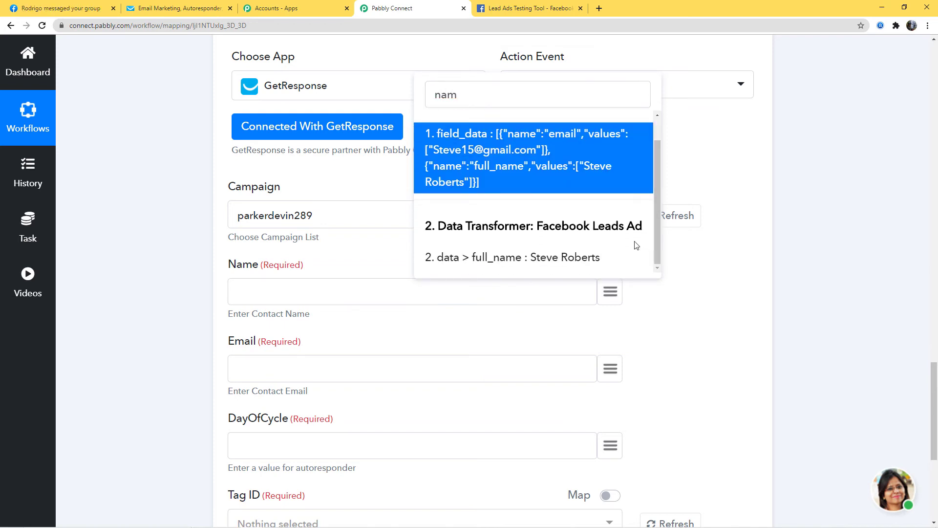
{"action": "left_click", "coordinate": [572, 259]}
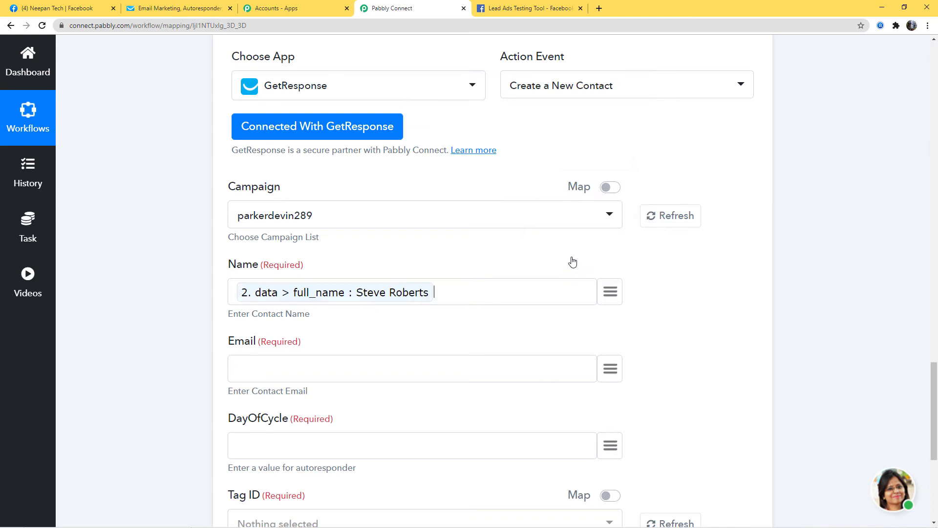
{"action": "left_click", "coordinate": [609, 372]}
{"action": "type", "text": "ema"}
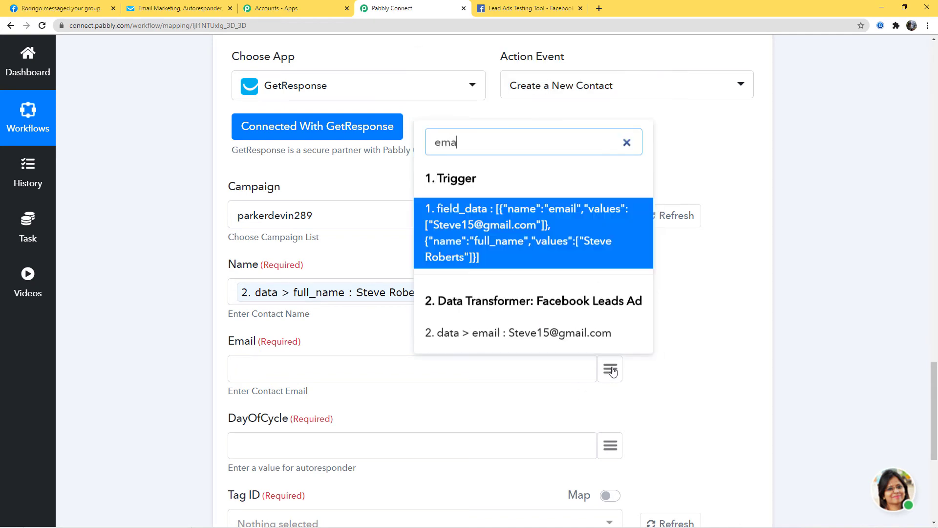
{"action": "left_click", "coordinate": [560, 336]}
Enter 2 as the DayOfCycle value.
{"action": "scroll", "coordinate": [705, 341], "scroll_direction": "down", "scroll_amount": 2}
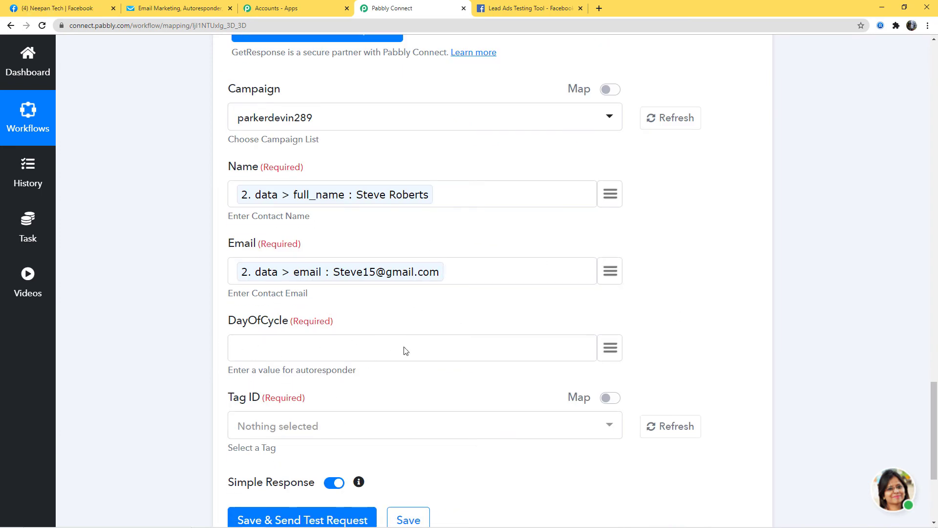
{"action": "left_click", "coordinate": [275, 356]}
{"action": "type", "text": "2"}
{"action": "left_click", "coordinate": [525, 423]}
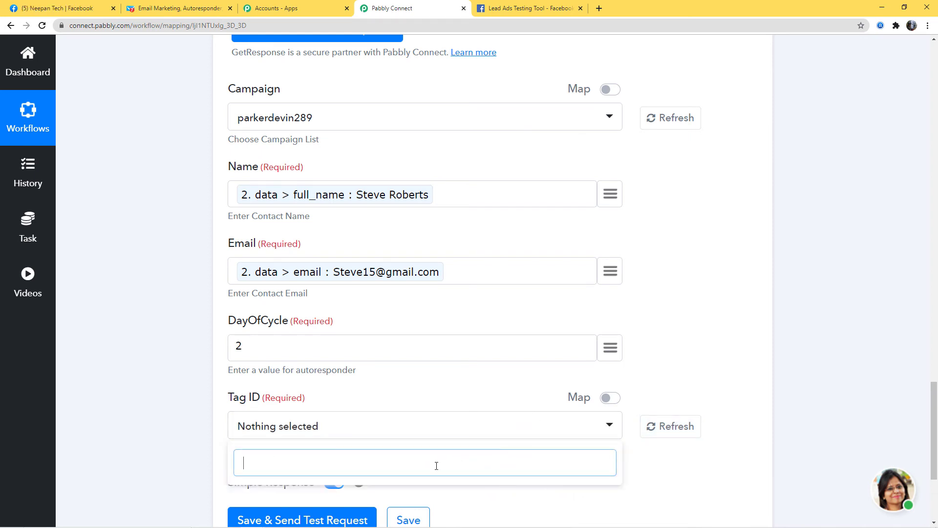
Create a Facebook_Ads tag on GetResponse's contact Tags page.
{"action": "left_click", "coordinate": [718, 317]}
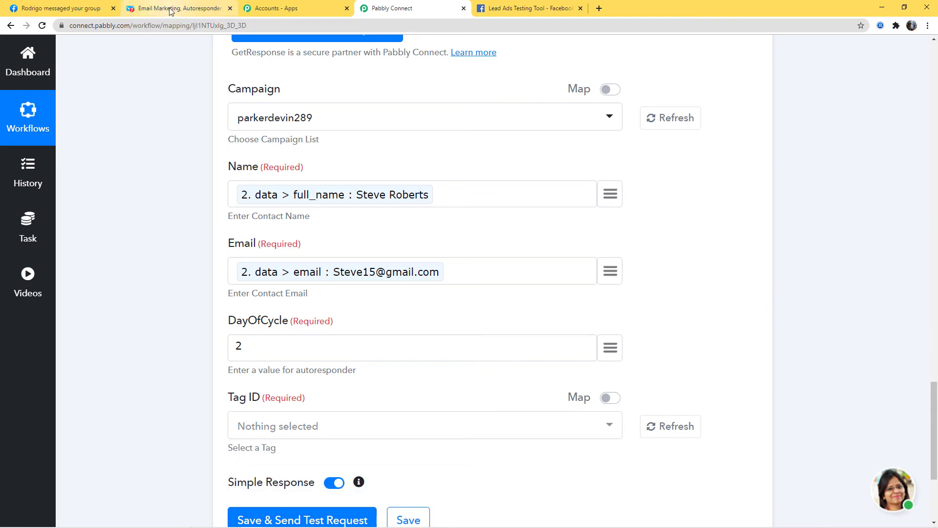
{"action": "left_click", "coordinate": [170, 10]}
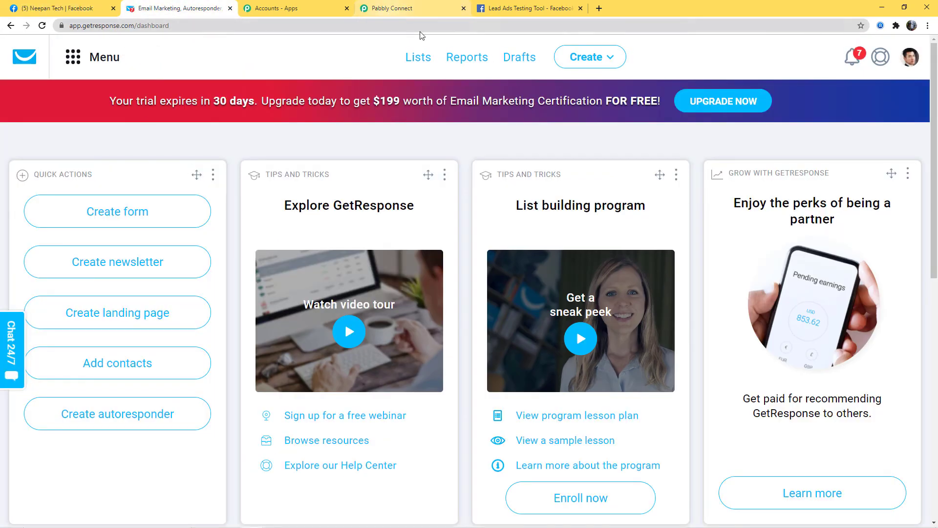
{"action": "left_click", "coordinate": [418, 60]}
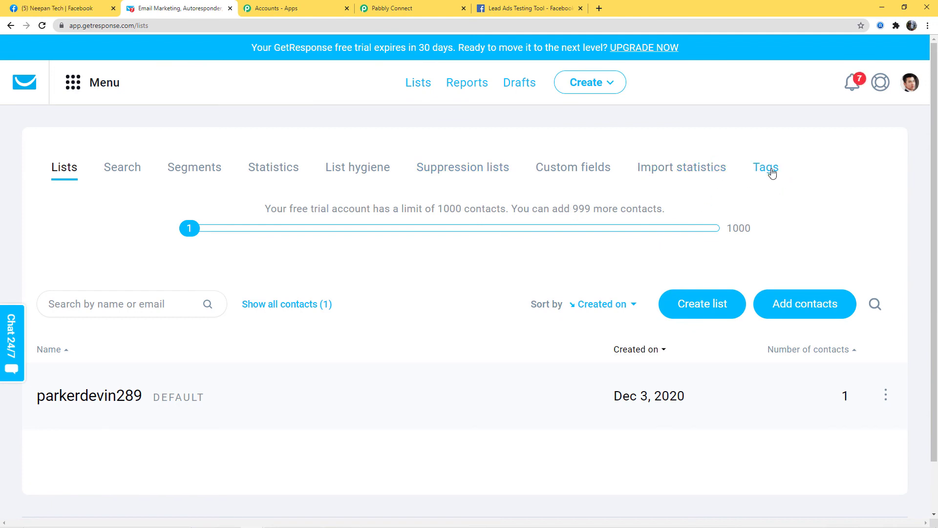
{"action": "left_click", "coordinate": [771, 171]}
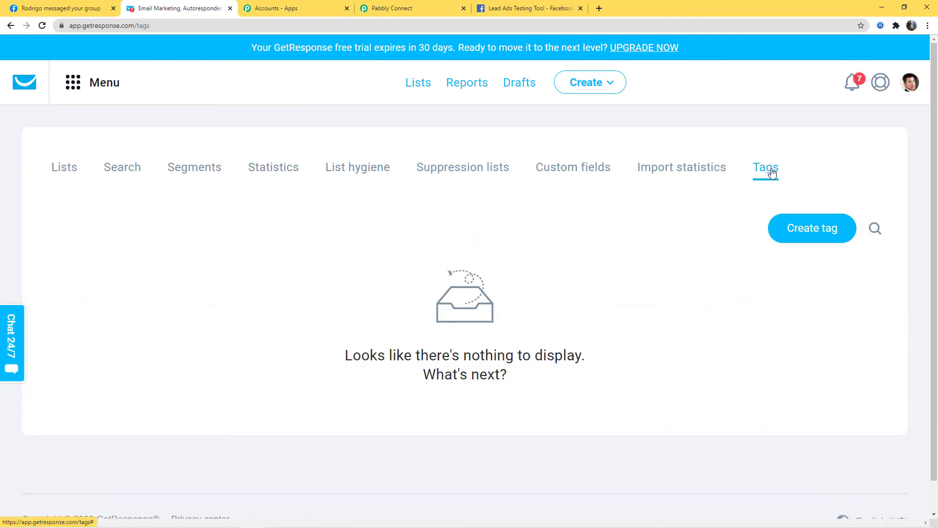
{"action": "left_click", "coordinate": [812, 232]}
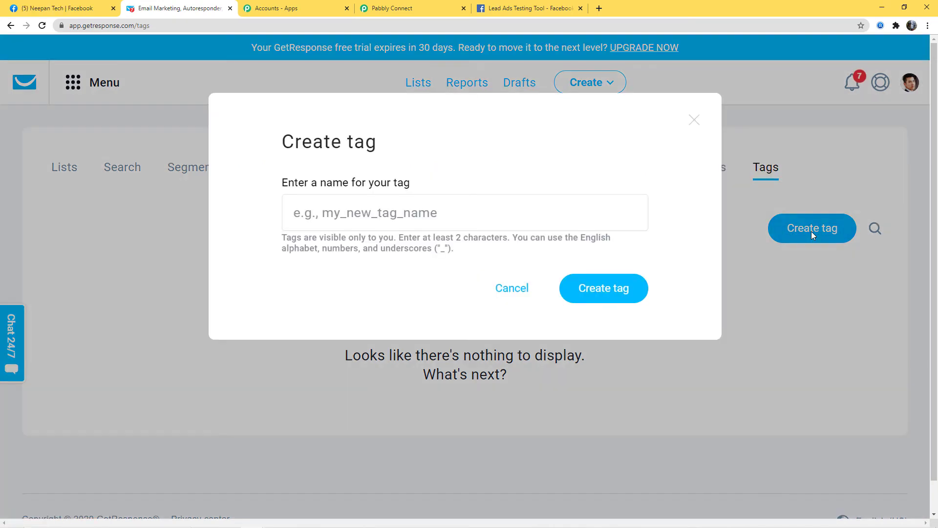
{"action": "left_click", "coordinate": [337, 219]}
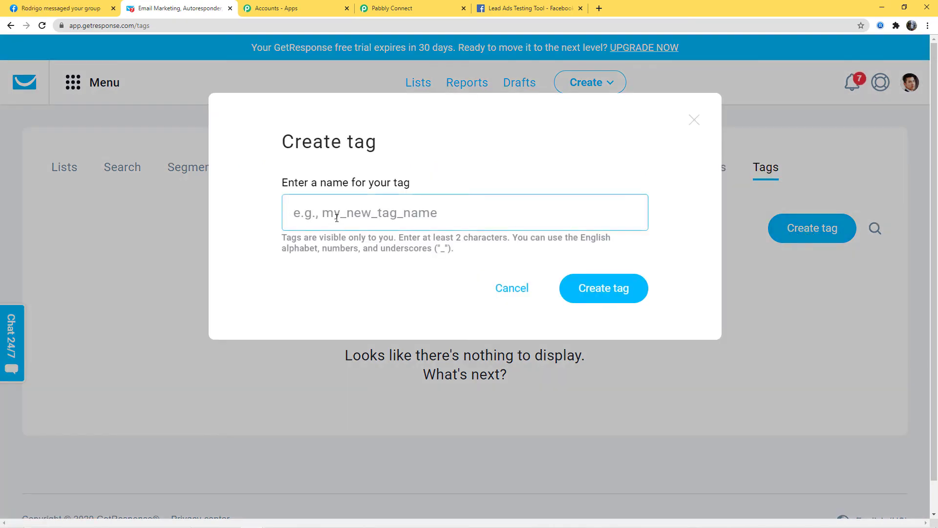
{"action": "type", "text": "Faceb"}
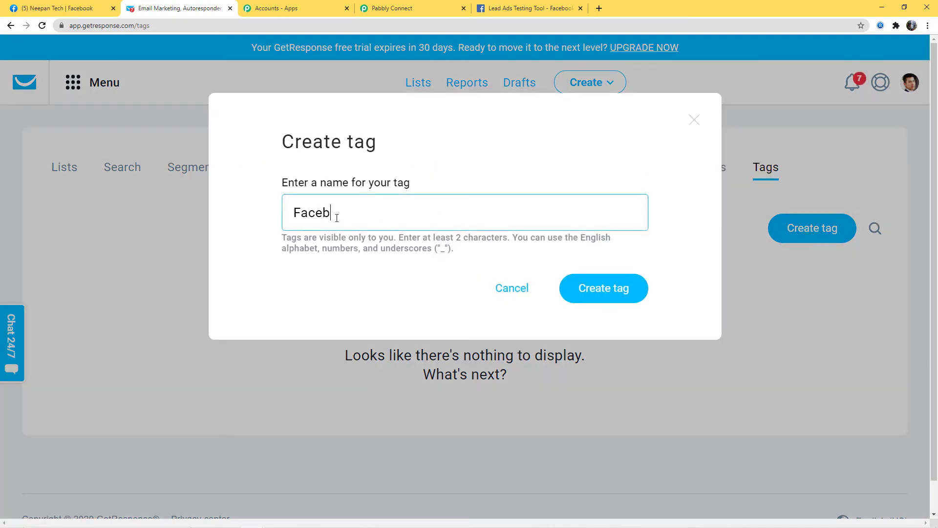
{"action": "type", "text": "ook_Ads"}
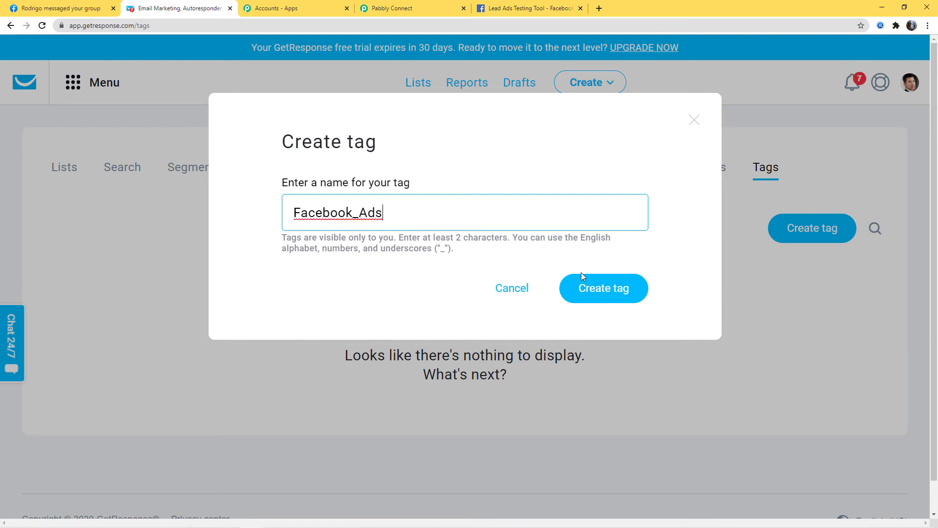
{"action": "left_click", "coordinate": [617, 297]}
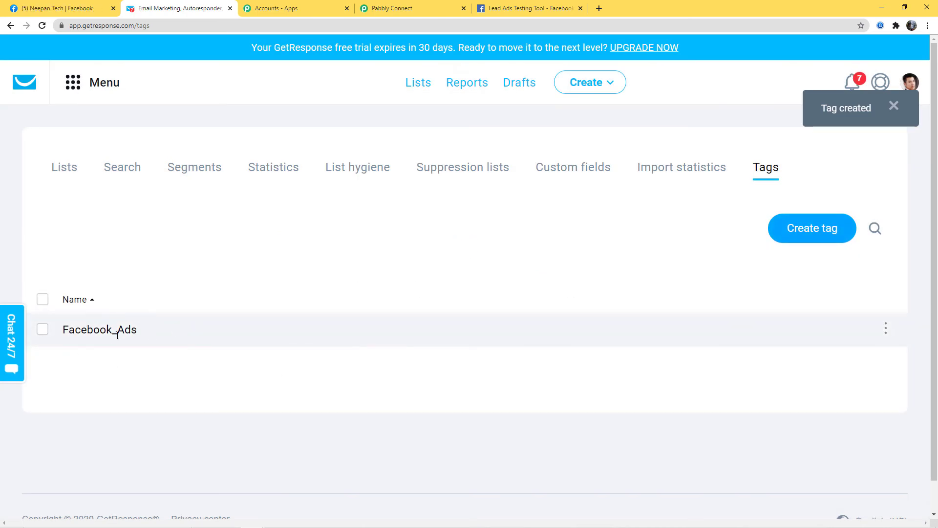
{"action": "left_click", "coordinate": [400, 12]}
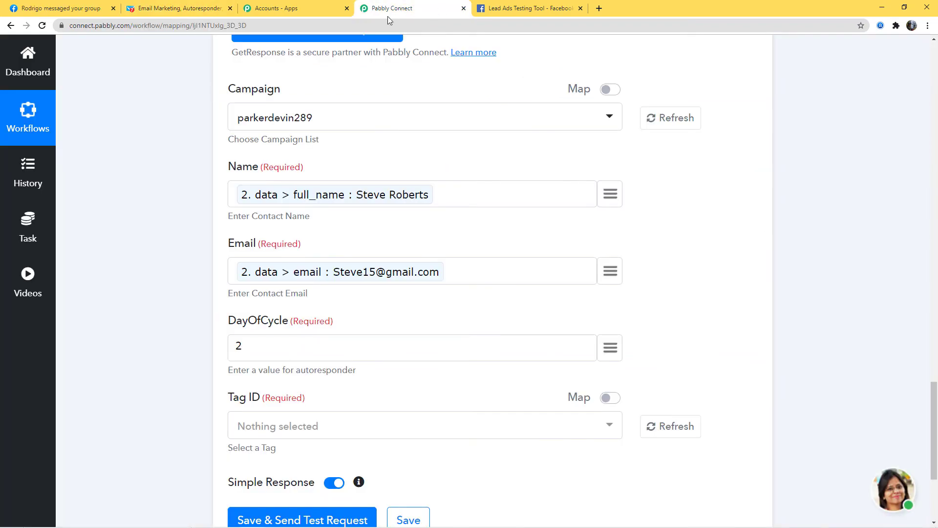
Refresh the available tags and set Tag ID to Facebook_Ads.
{"action": "left_click", "coordinate": [694, 426]}
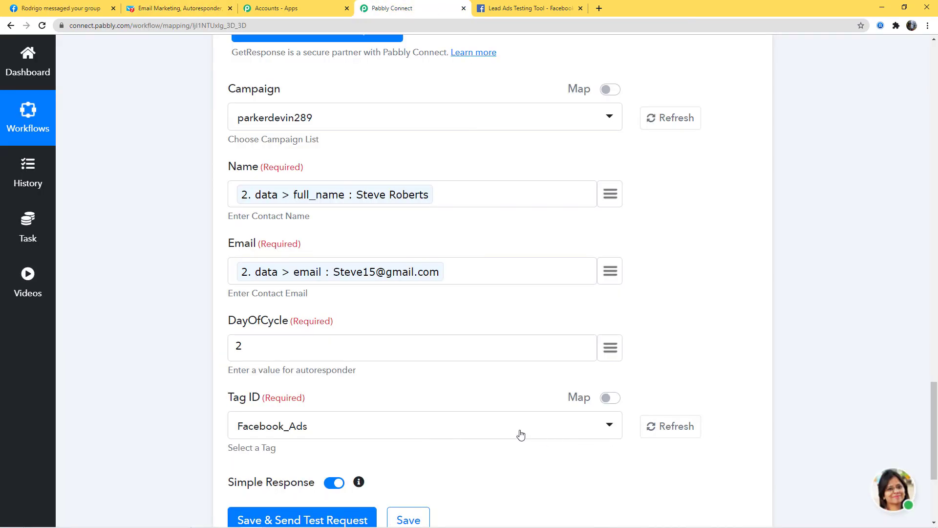
{"action": "left_click", "coordinate": [464, 428]}
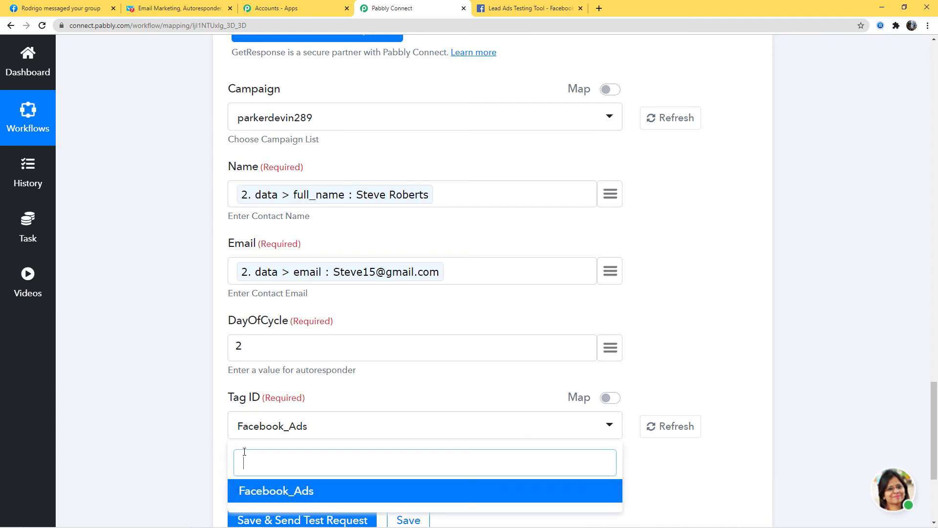
{"action": "left_click", "coordinate": [276, 494]}
{"action": "scroll", "coordinate": [672, 358], "scroll_direction": "down", "scroll_amount": 2}
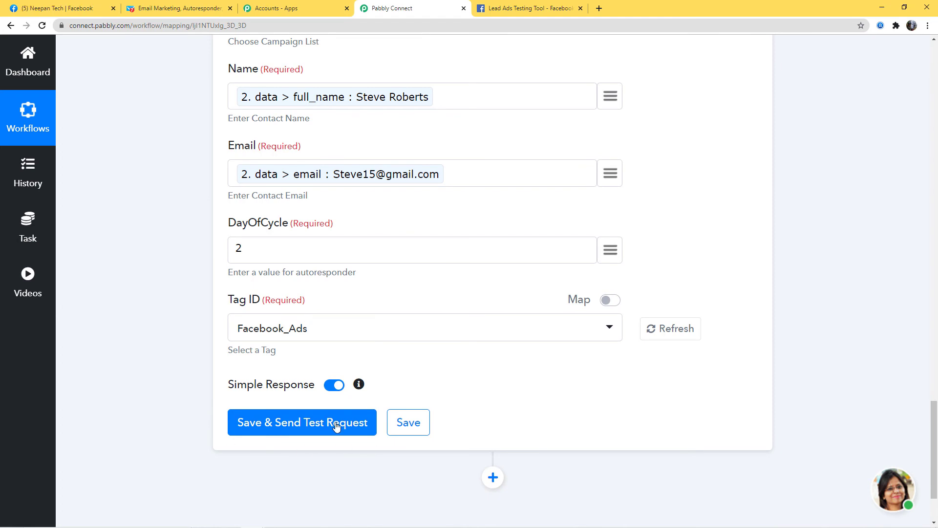
Save the GetResponse step, send a test request, and dismiss the success message.
{"action": "left_click", "coordinate": [296, 427]}
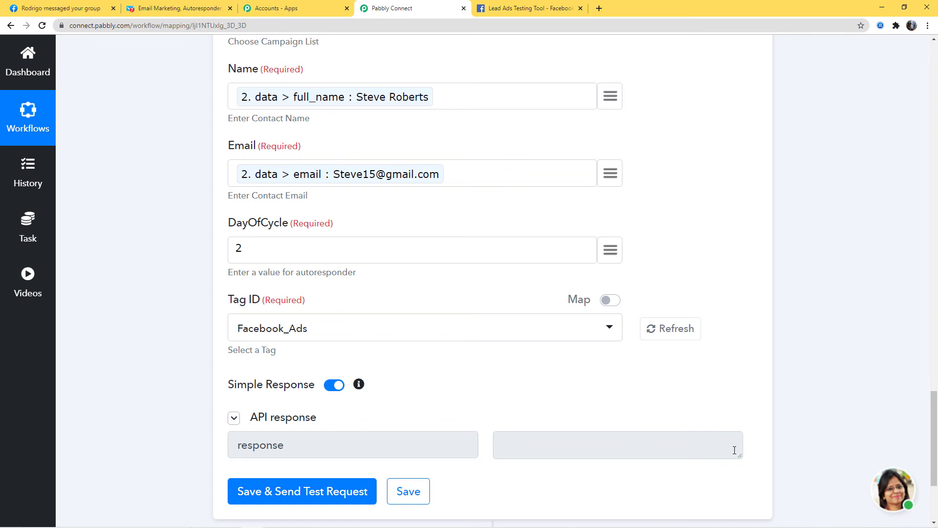
{"action": "left_click", "coordinate": [408, 491]}
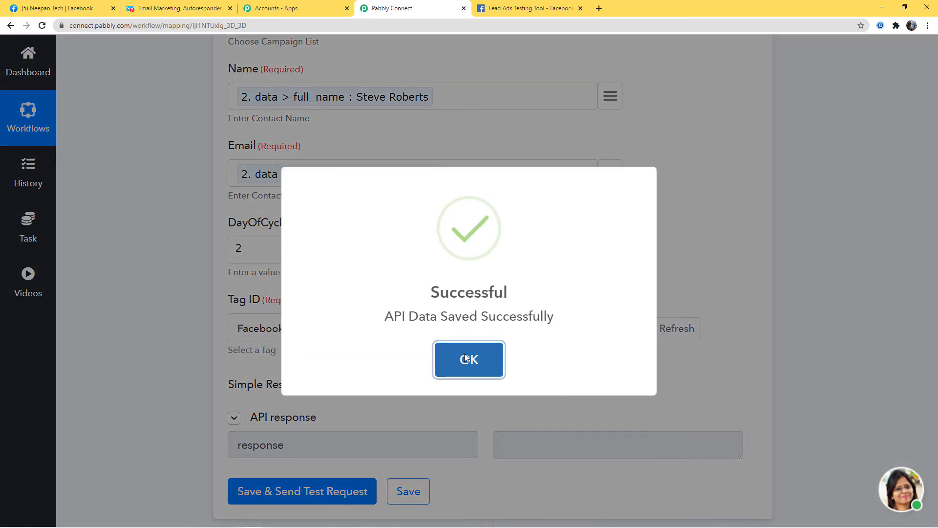
{"action": "left_click", "coordinate": [465, 358]}
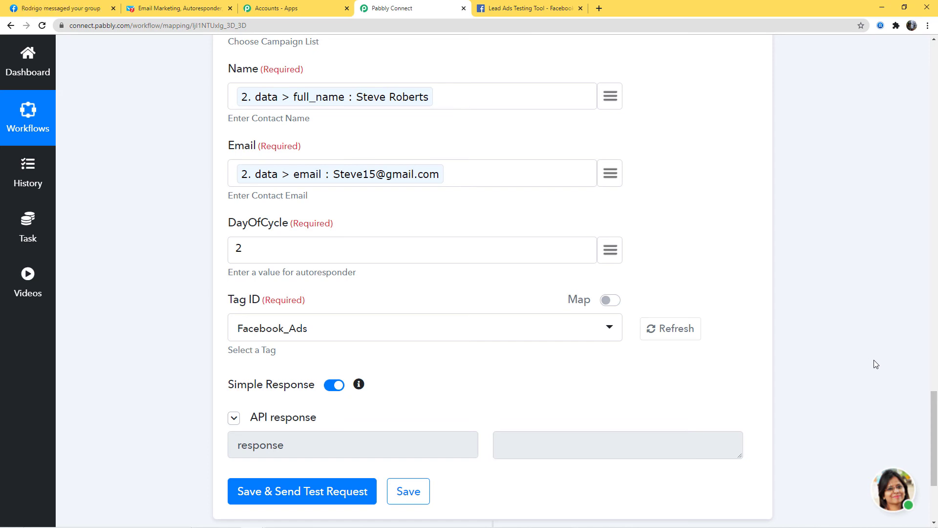
{"action": "left_click", "coordinate": [170, 10]}
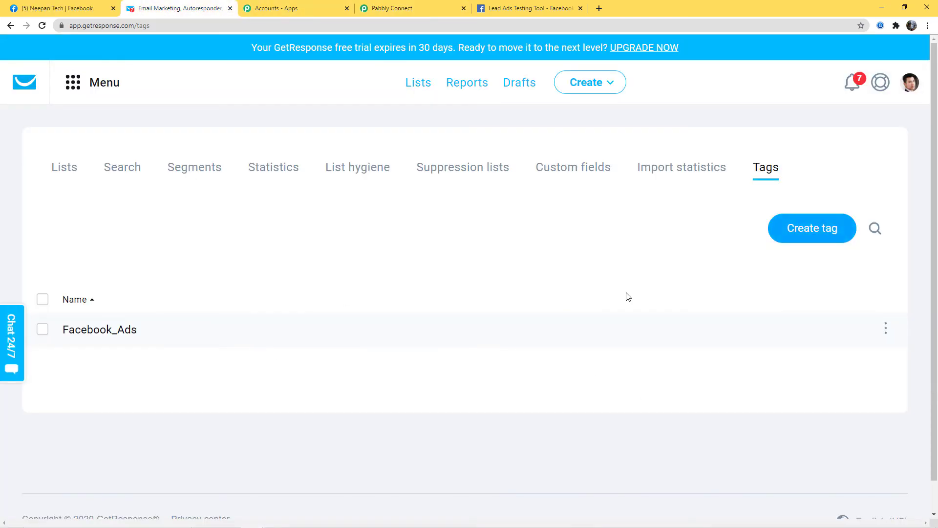
Show all 2 contacts in GetResponse to find the workflow's test contact.
{"action": "left_click", "coordinate": [416, 83]}
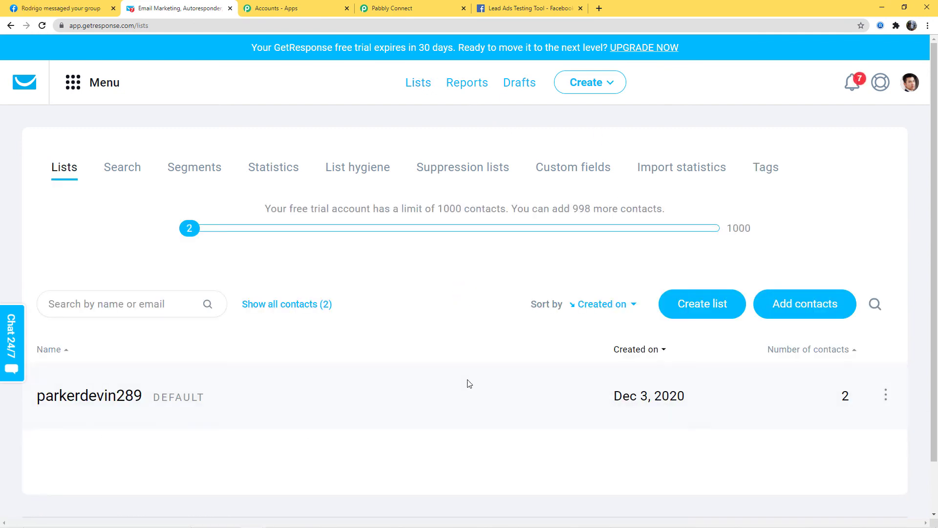
{"action": "left_click", "coordinate": [273, 304]}
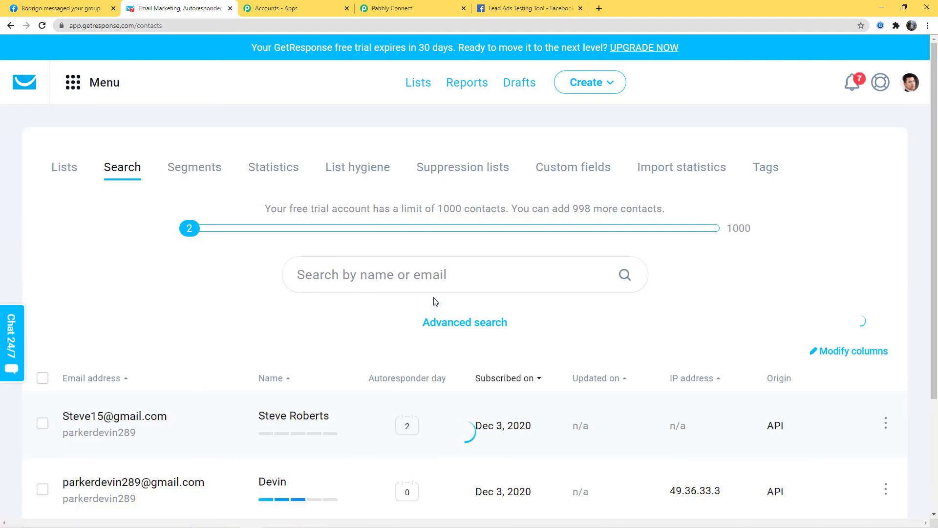
{"action": "scroll", "coordinate": [435, 304], "scroll_direction": "down", "scroll_amount": 3}
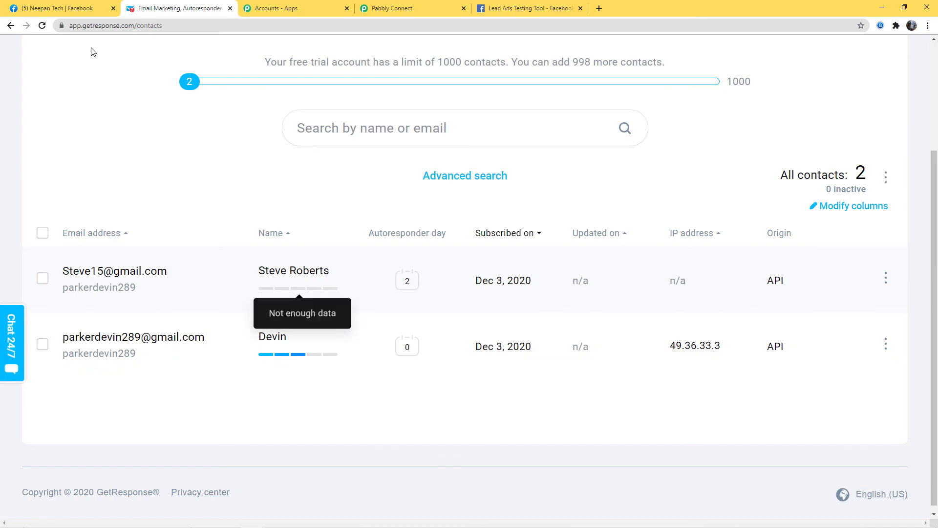
{"action": "left_click", "coordinate": [71, 8]}
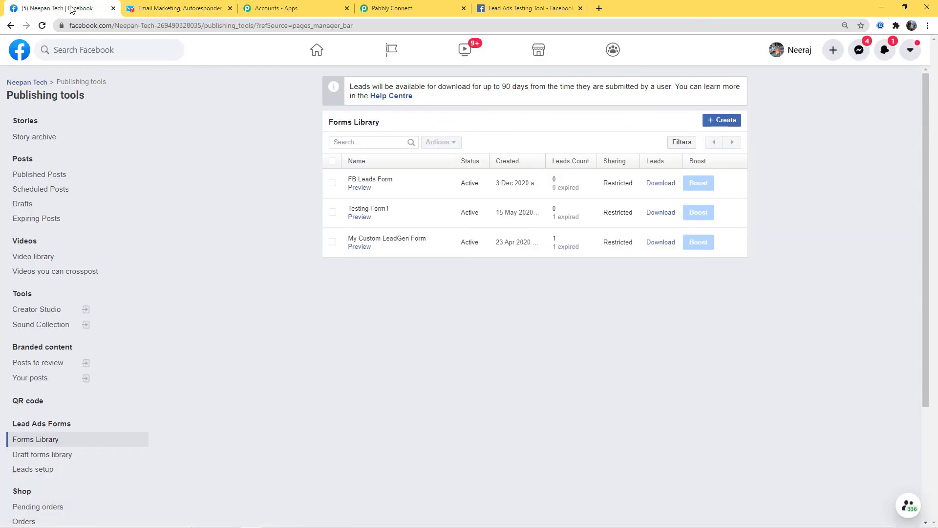
In the FB Leads Form preview, replace email and full name with new test values and submit.
{"action": "left_click", "coordinate": [360, 189]}
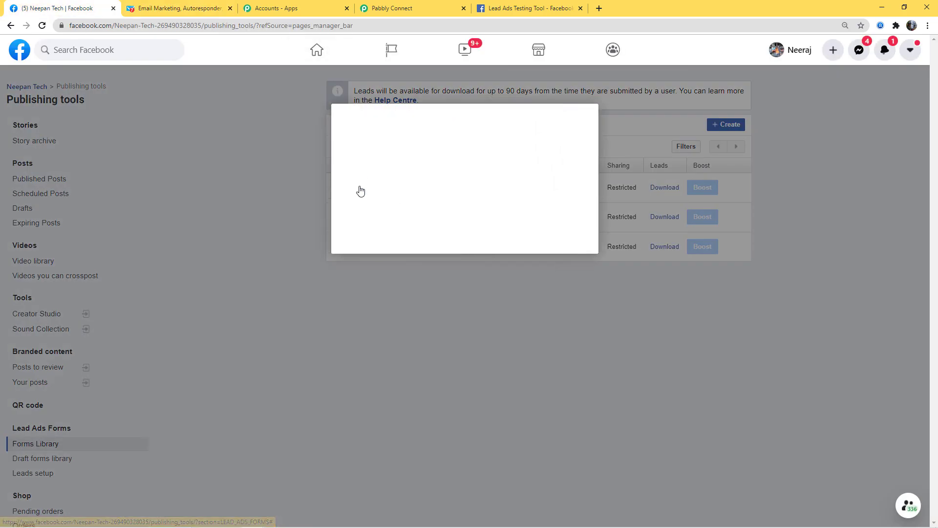
{"action": "left_click_drag", "start_coordinate": [492, 187], "coordinate": [380, 185]}
{"action": "key", "text": "BackSpace"}
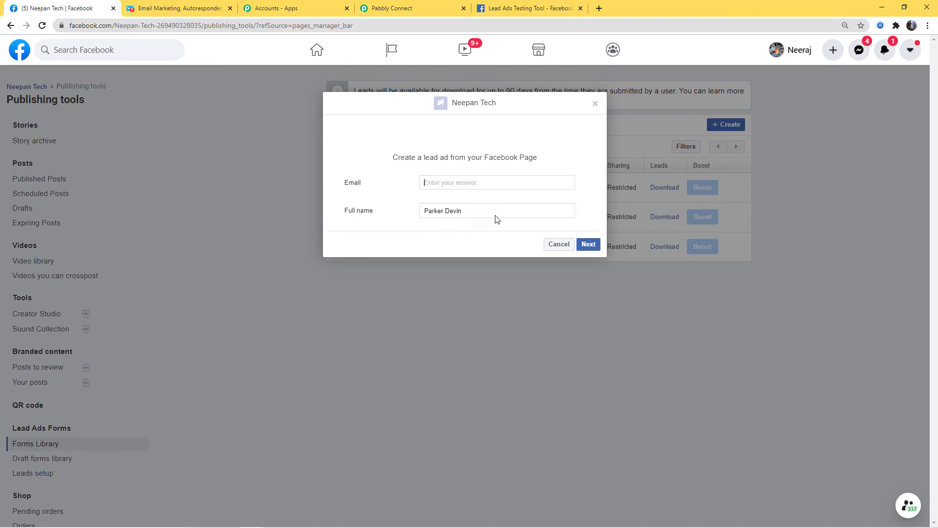
{"action": "left_click_drag", "start_coordinate": [494, 214], "coordinate": [385, 214]}
{"action": "key", "text": "BackSpace"}
{"action": "left_click", "coordinate": [425, 183]}
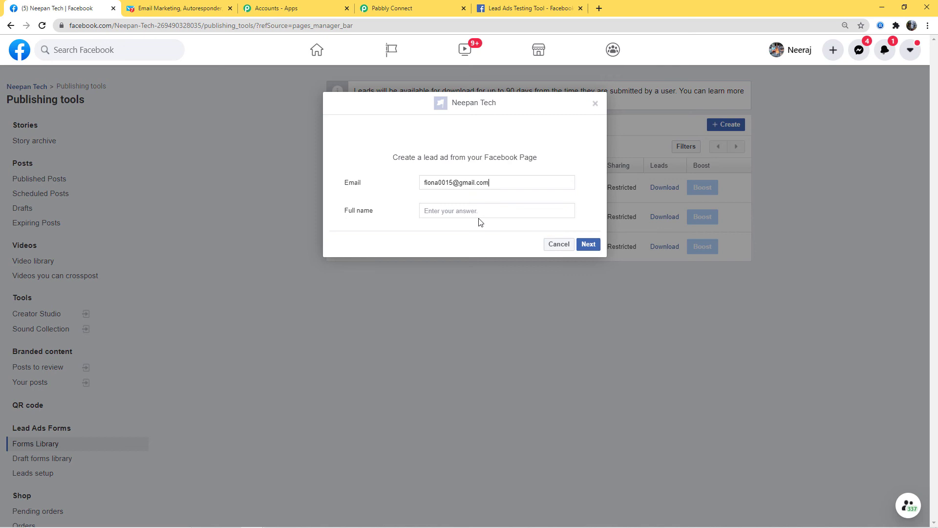
{"action": "left_click", "coordinate": [480, 214]}
{"action": "left_click", "coordinate": [588, 245]}
{"action": "left_click", "coordinate": [585, 230]}
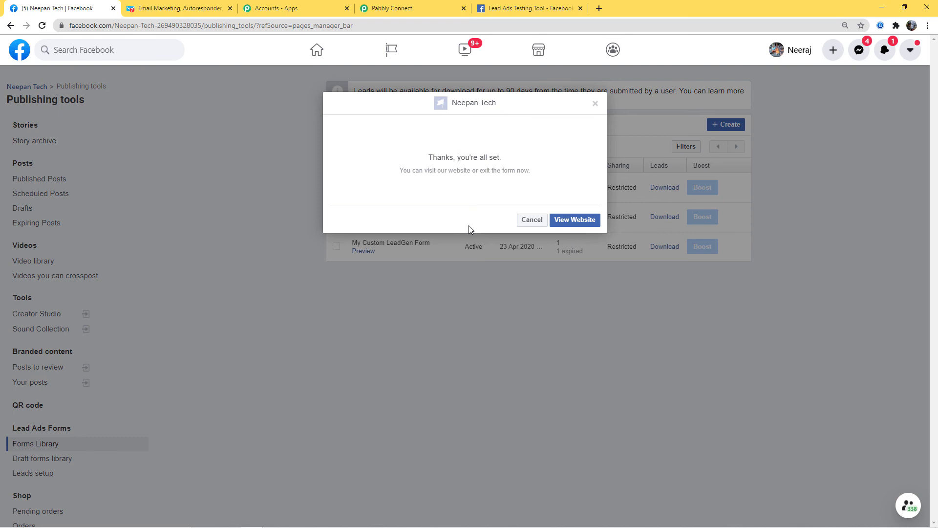
{"action": "left_click", "coordinate": [190, 10]}
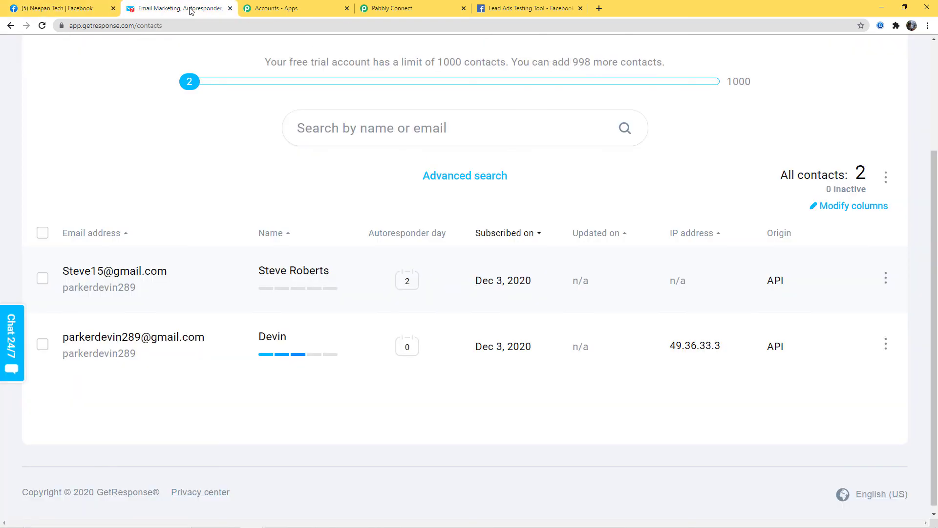
Reload GetResponse contacts to see the new Facebook lead among 3 contacts.
{"action": "left_click", "coordinate": [42, 25]}
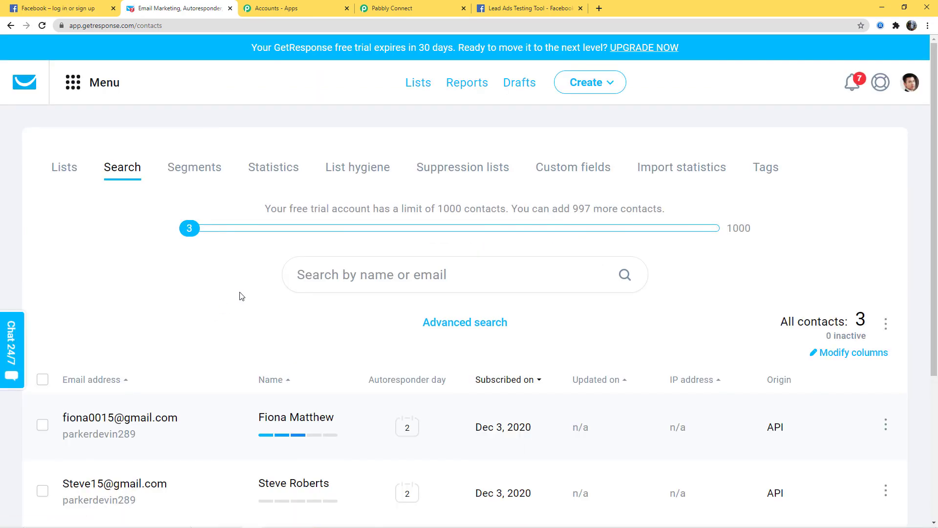
{"action": "scroll", "coordinate": [239, 296], "scroll_direction": "down", "scroll_amount": 2}
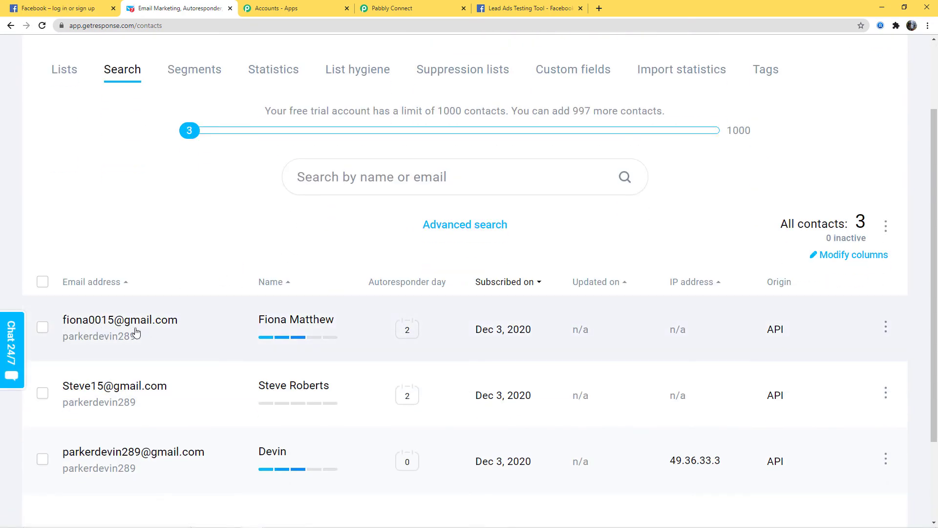
{"action": "mouse_move", "coordinate": [293, 336]}
Collapse the Data Transformer and Facebook Lead Ads steps of the Pabbly Connect workflow.
{"action": "left_click", "coordinate": [417, 8]}
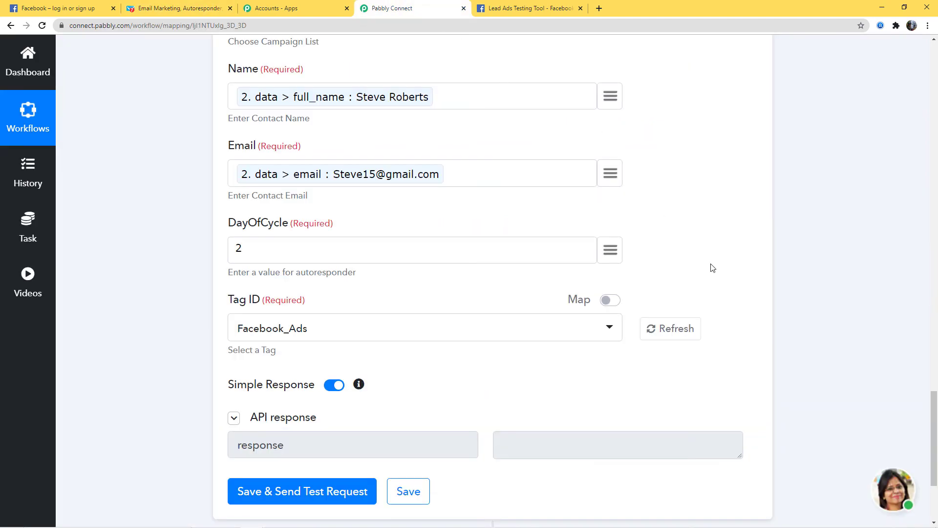
{"action": "scroll", "coordinate": [804, 309], "scroll_direction": "up", "scroll_amount": 9}
{"action": "scroll", "coordinate": [810, 290], "scroll_direction": "up", "scroll_amount": 3}
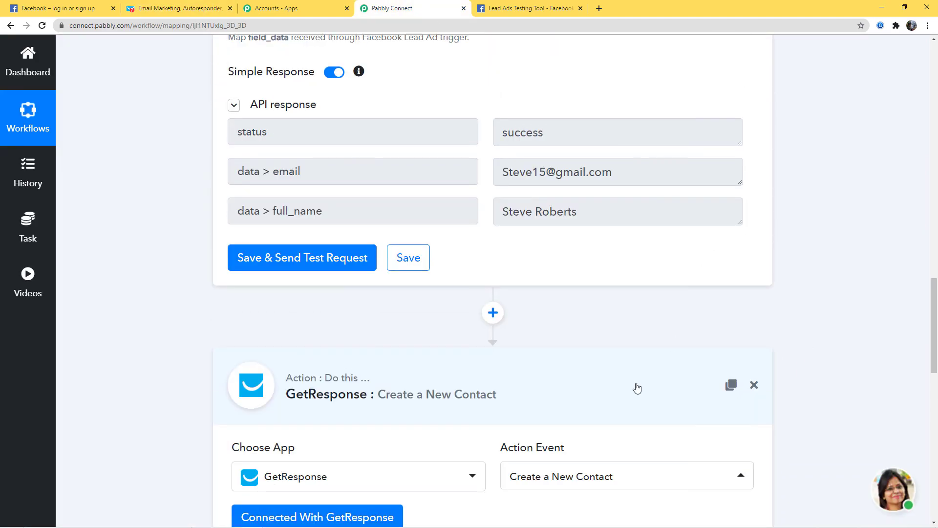
{"action": "scroll", "coordinate": [819, 337], "scroll_direction": "up", "scroll_amount": 10}
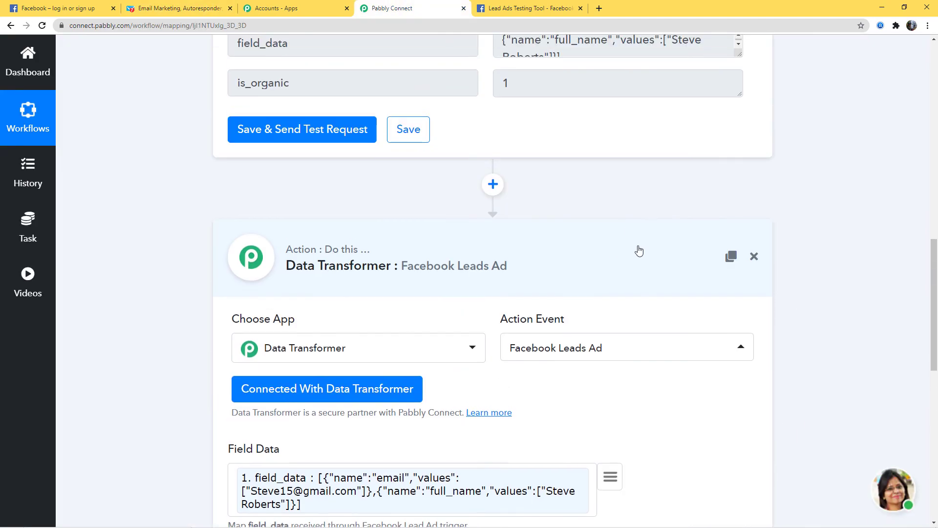
{"action": "left_click", "coordinate": [639, 250]}
{"action": "scroll", "coordinate": [871, 259], "scroll_direction": "up", "scroll_amount": 10}
{"action": "scroll", "coordinate": [853, 197], "scroll_direction": "up", "scroll_amount": 4}
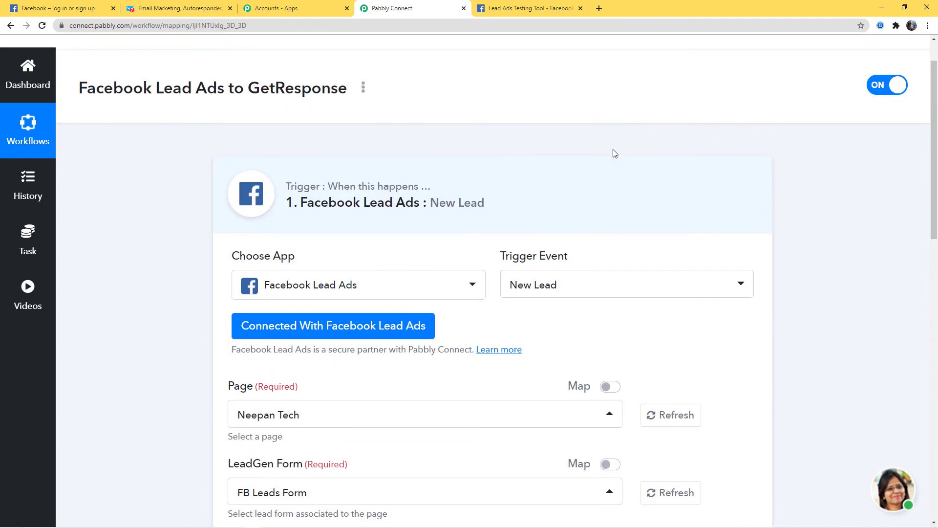
{"action": "left_click", "coordinate": [621, 196]}
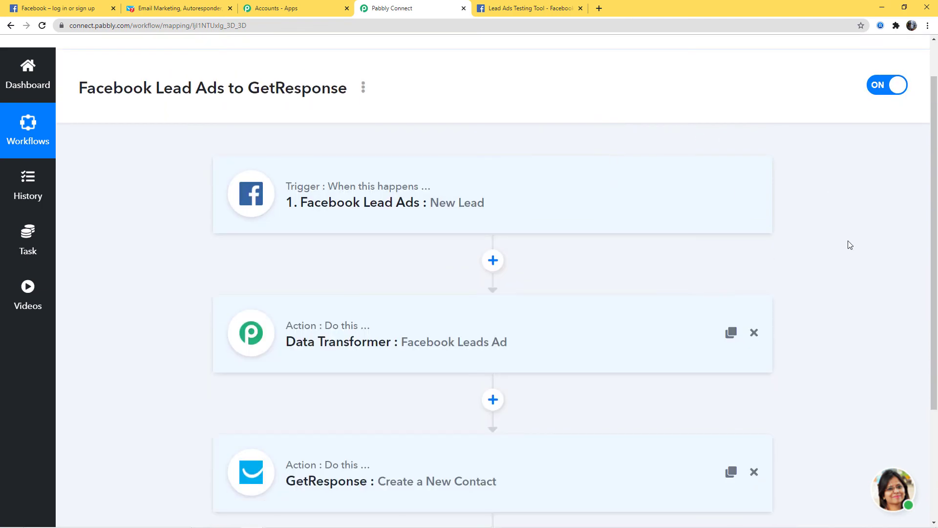